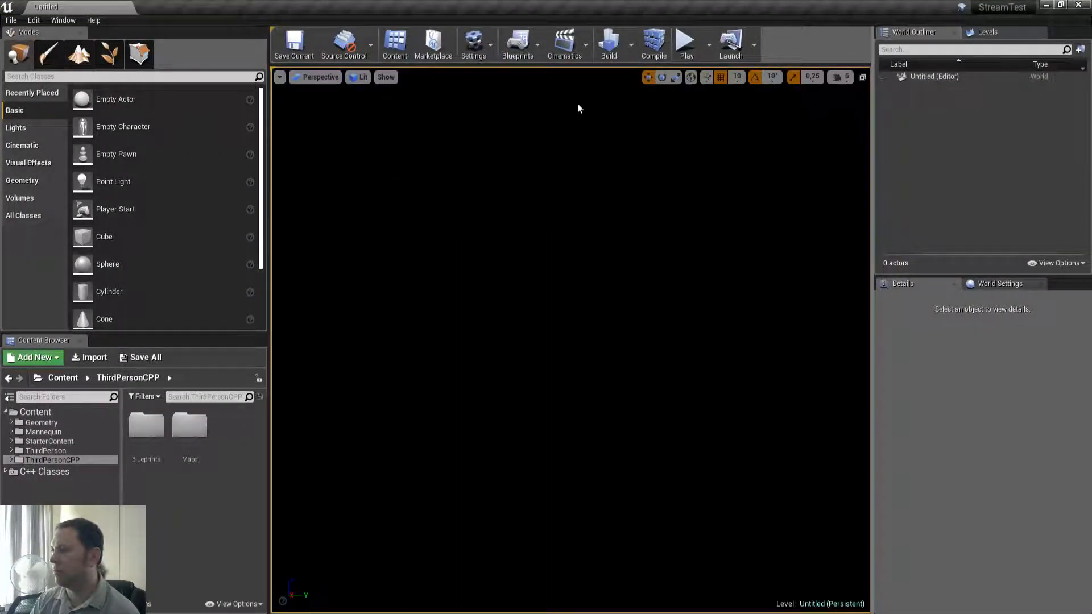
# Set the project's Editor Startup Map to StreamtestTileMap in the Maps & Modes project settings
pyautogui.hotkey('ctrl', 'o')
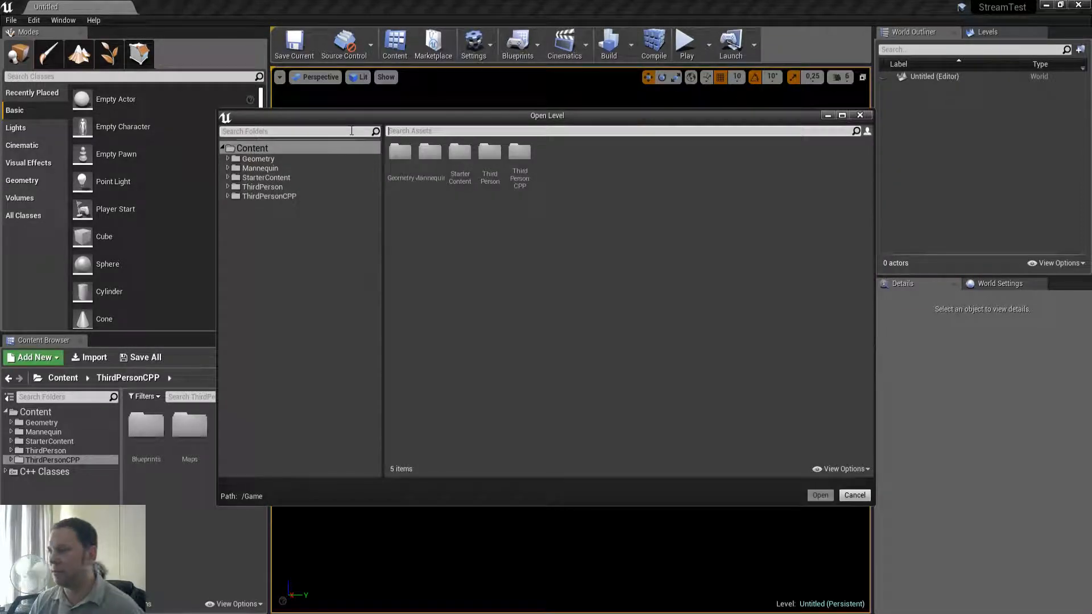
pyautogui.press('Escape')
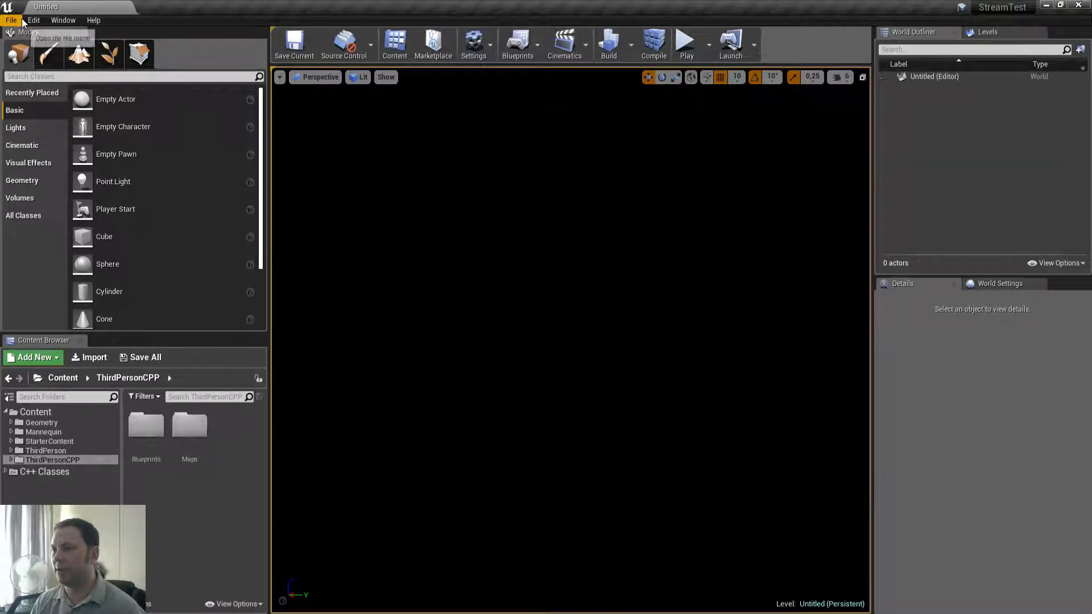
pyautogui.click(33, 20)
pyautogui.click(85, 186)
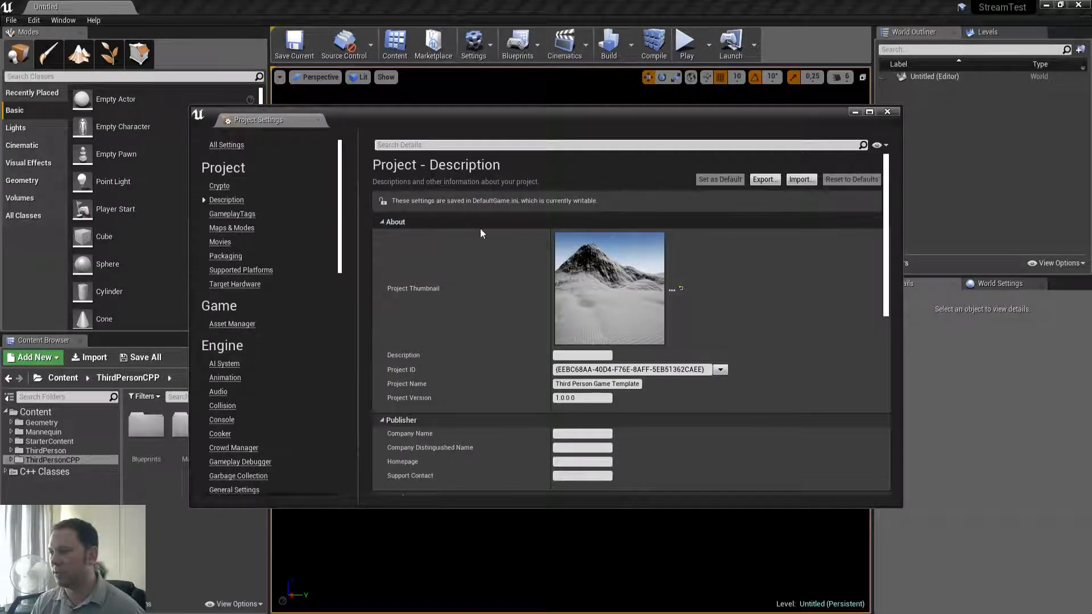
pyautogui.click(231, 227)
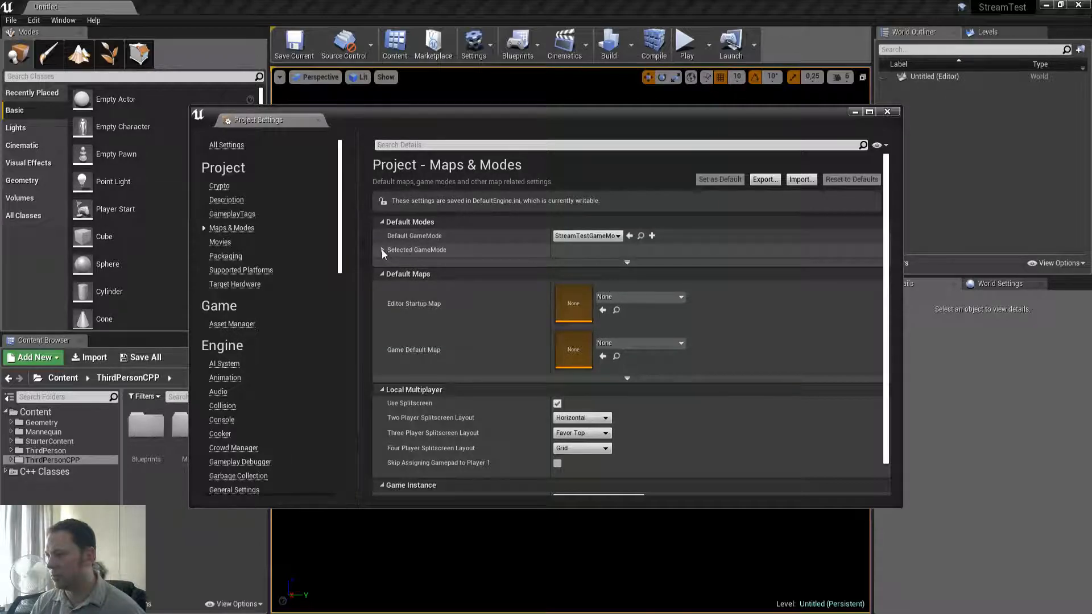
pyautogui.click(651, 298)
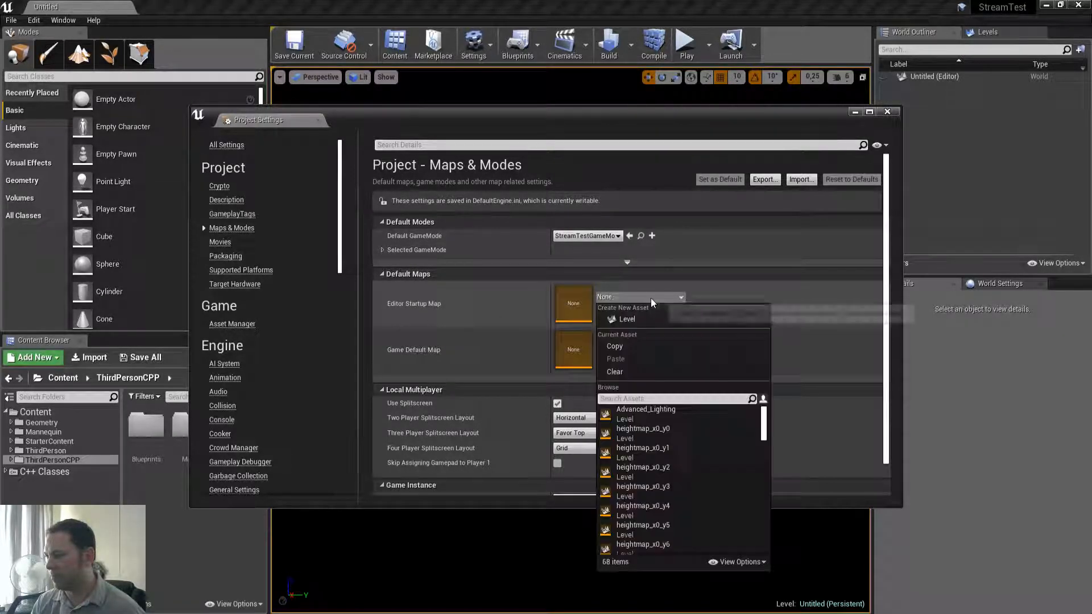
pyautogui.scroll(-5, 715, 461)
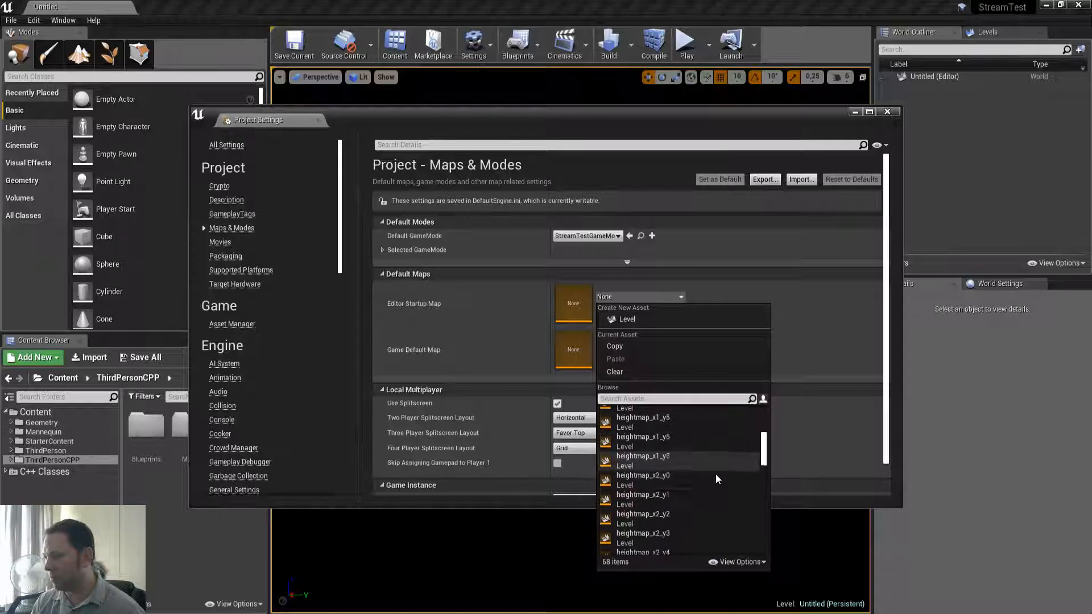
pyautogui.moveTo(763, 441); pyautogui.dragTo(766, 551)
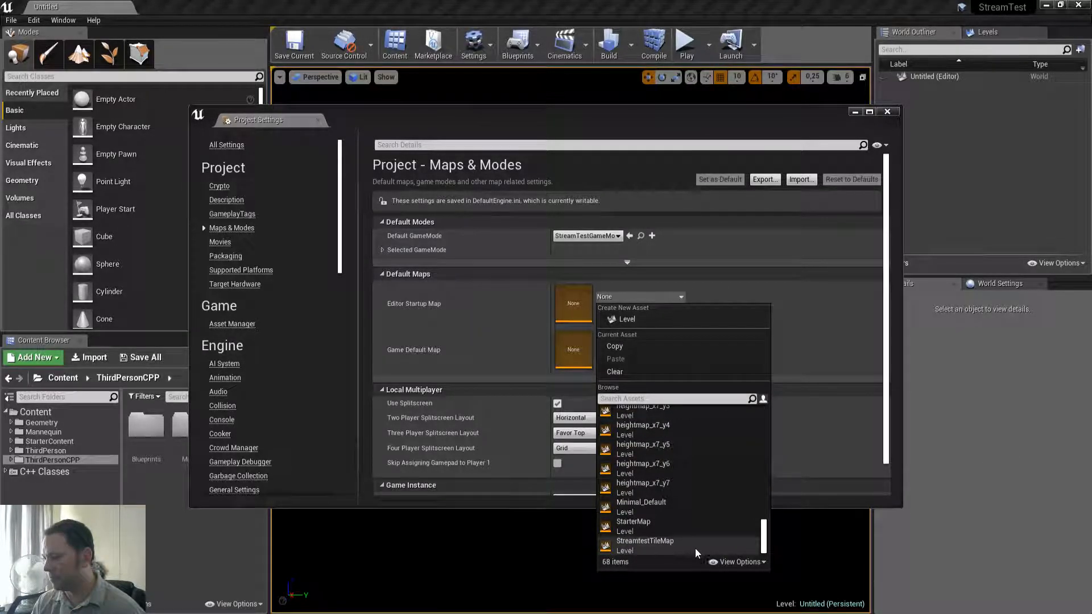
pyautogui.moveTo(630, 547)
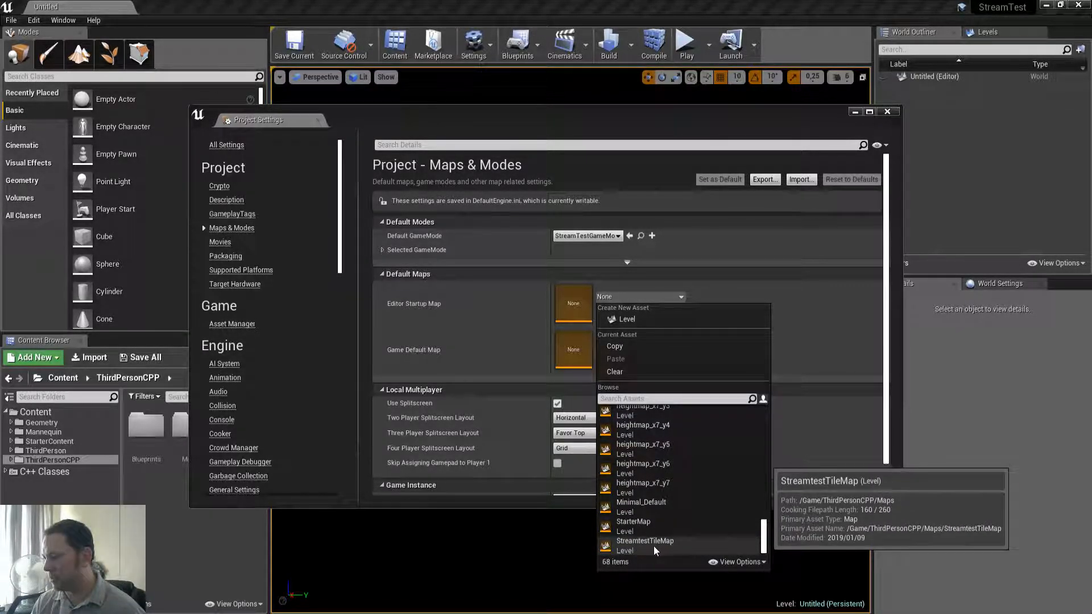
pyautogui.click(648, 547)
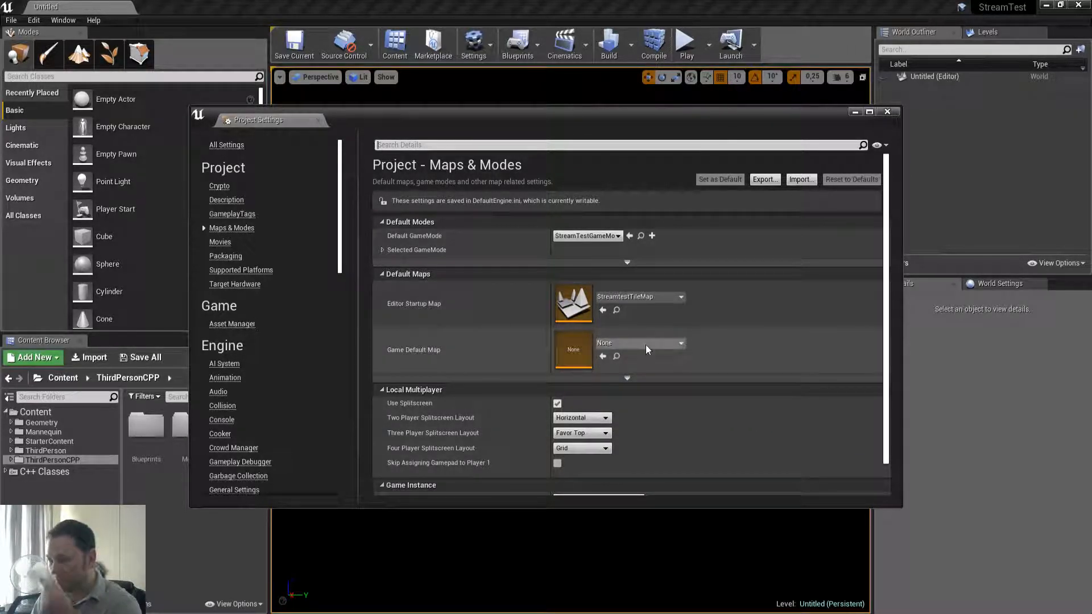
pyautogui.click(892, 113)
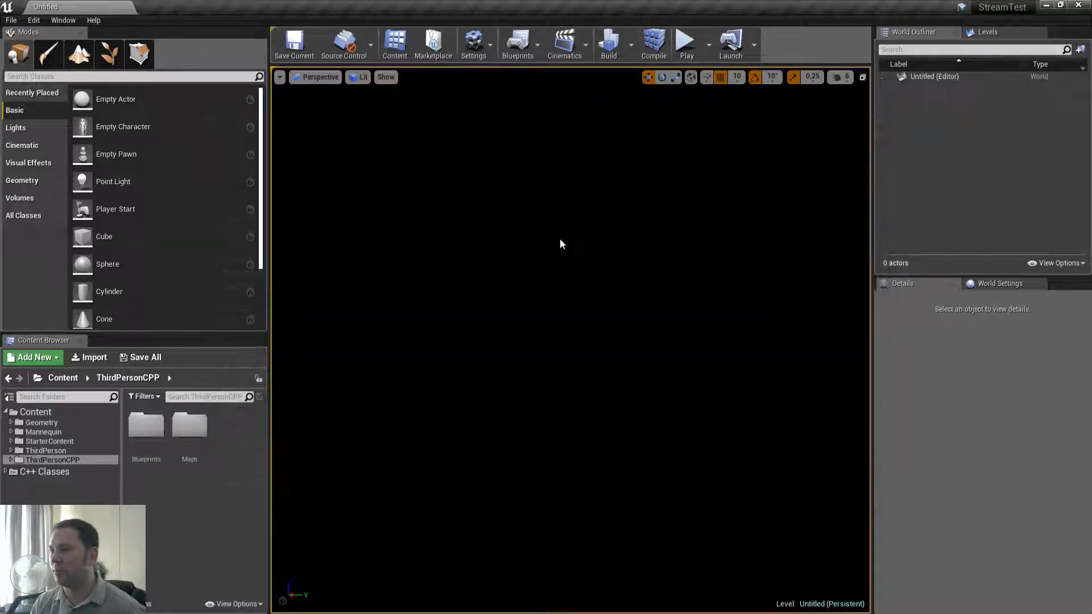
# Open the StreamtestTileMap level from the Maps folder of ThirdPersonCPP
pyautogui.hotkey('ctrl', 'o')
pyautogui.click(517, 163)
pyautogui.doubleClick(517, 162)
pyautogui.doubleClick(423, 158)
pyautogui.doubleClick(433, 157)
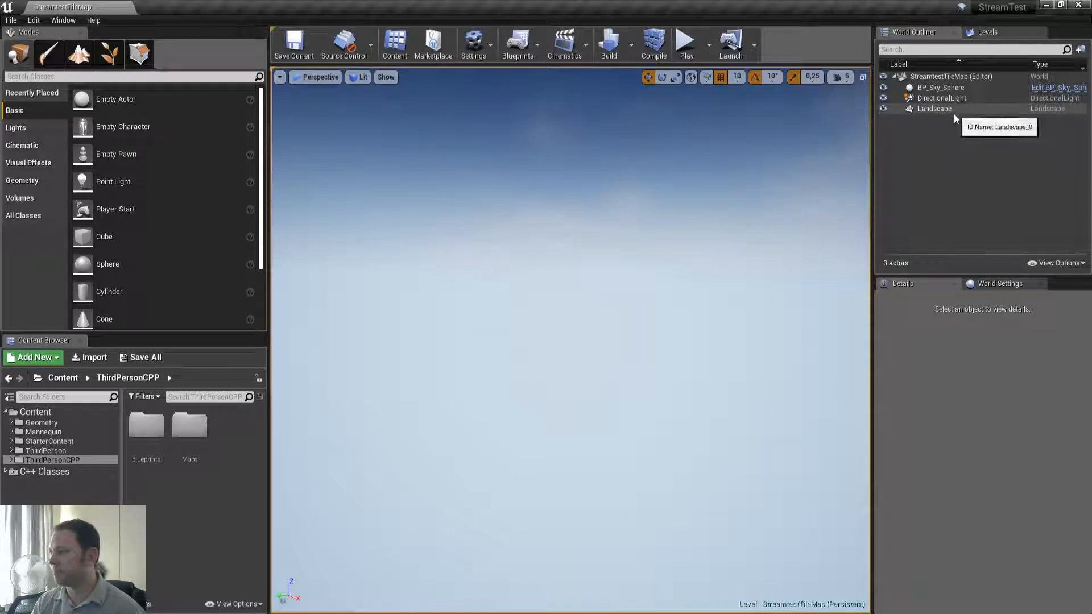
# Load all the heightmap sublevels, from heightmap_x0_y0 through heightmap_x7_y7, into the persistent level
pyautogui.click(1018, 32)
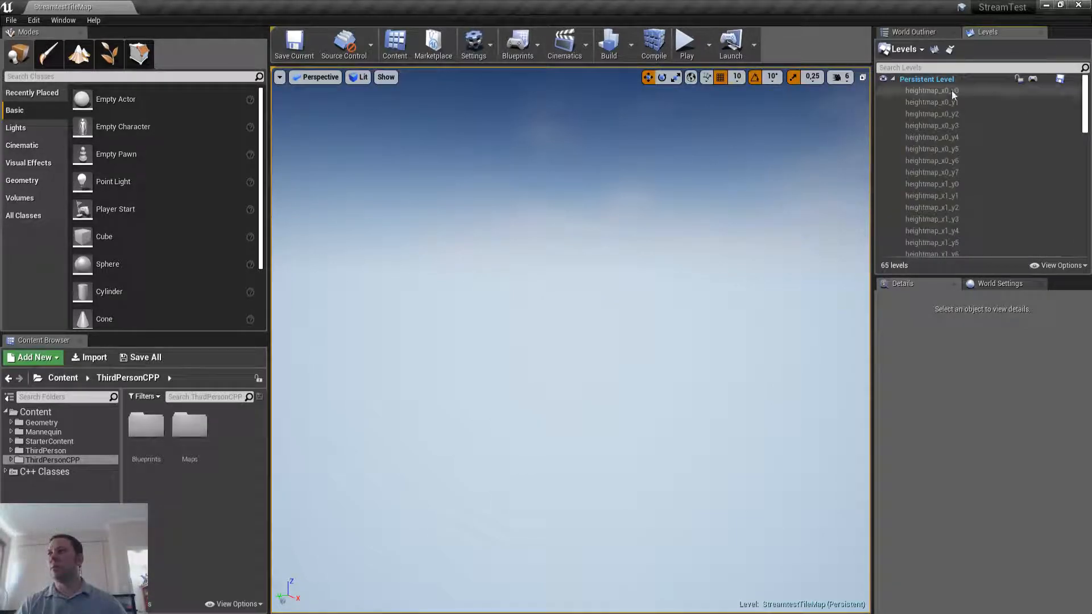
pyautogui.click(952, 91)
pyautogui.scroll(-5, 984, 185)
pyautogui.scroll(-8, 984, 184)
pyautogui.keyDown('shift'); pyautogui.click(966, 250); pyautogui.keyUp('shift')
pyautogui.rightClick(931, 176)
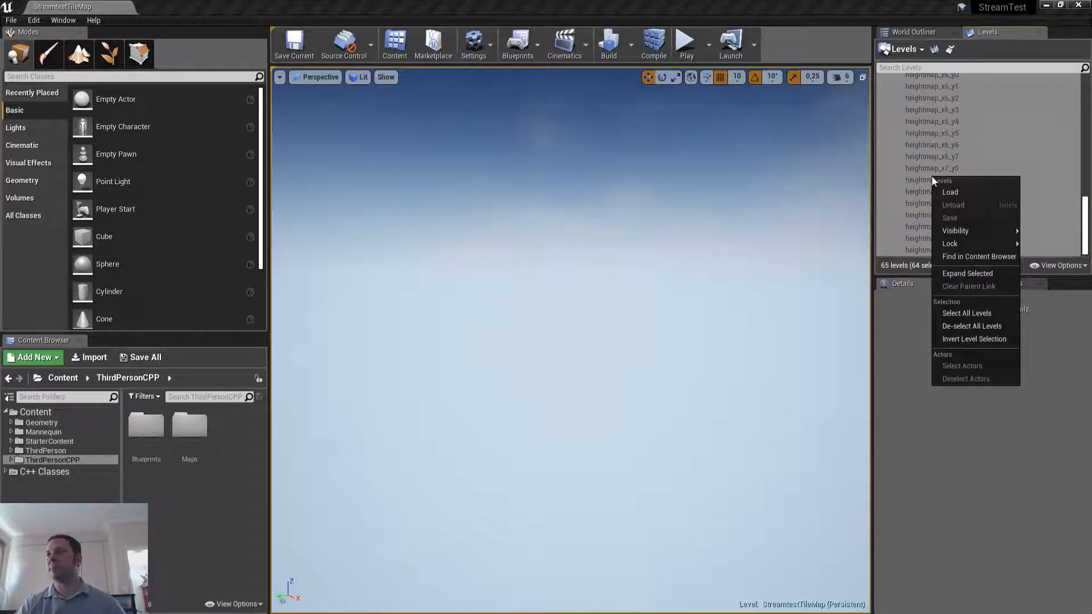
pyautogui.click(966, 192)
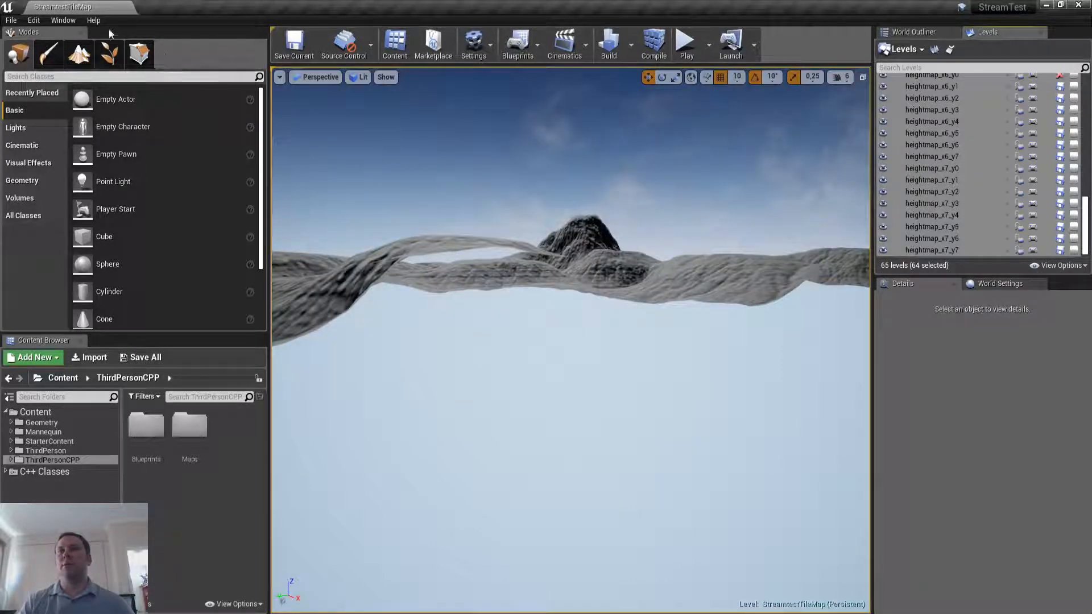
# Review the loaded heightmap sublevels listed under the persistent level
pyautogui.click(63, 20)
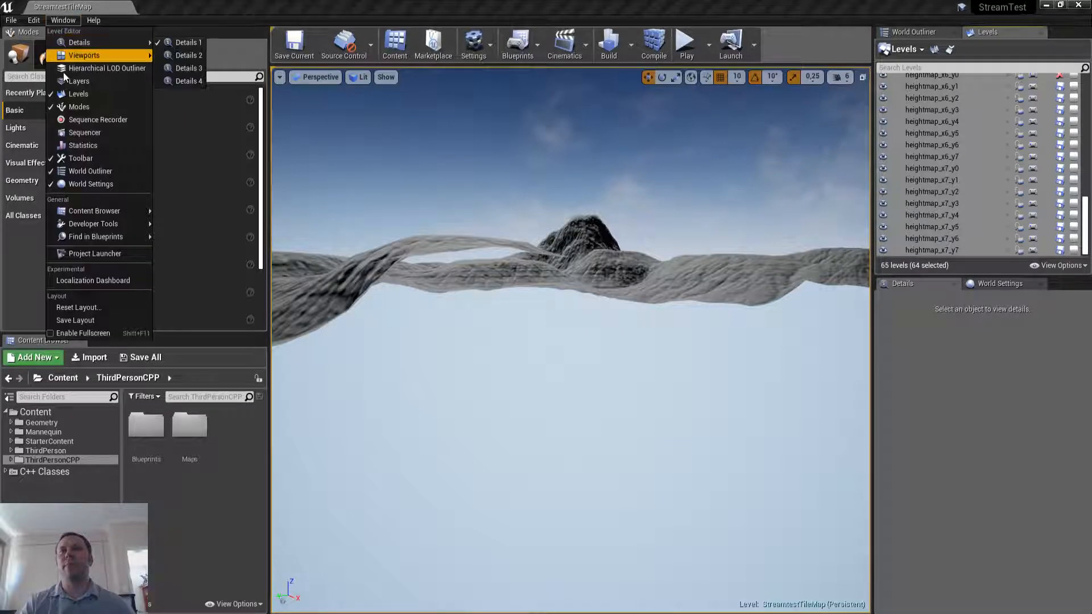
pyautogui.click(1022, 30)
pyautogui.scroll(10, 966, 144)
pyautogui.scroll(10, 968, 139)
pyautogui.scroll(-6, 972, 135)
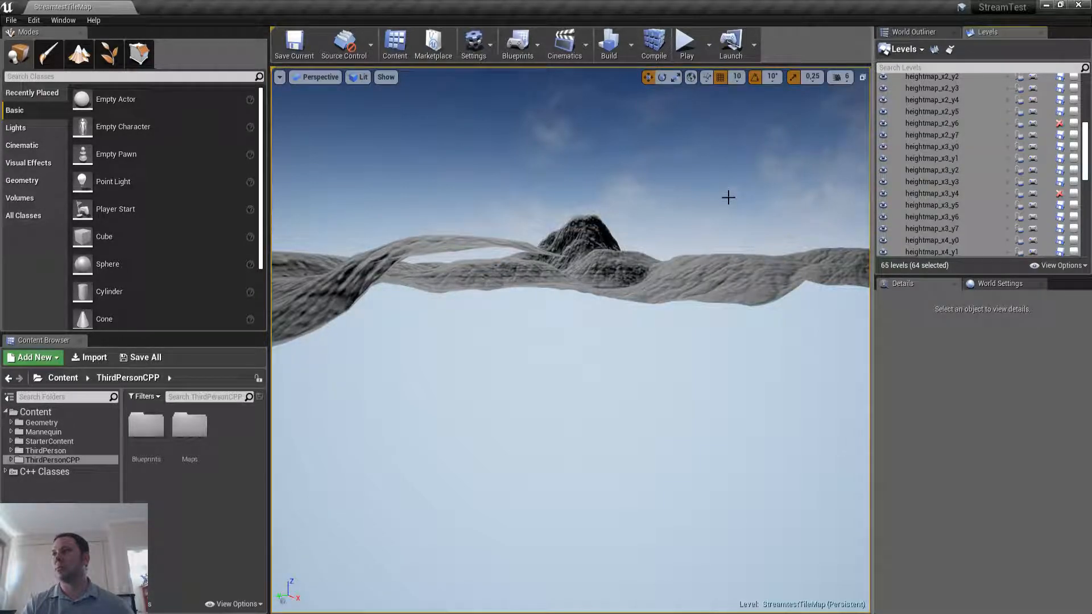
pyautogui.click(904, 165)
pyautogui.scroll(8, 990, 114)
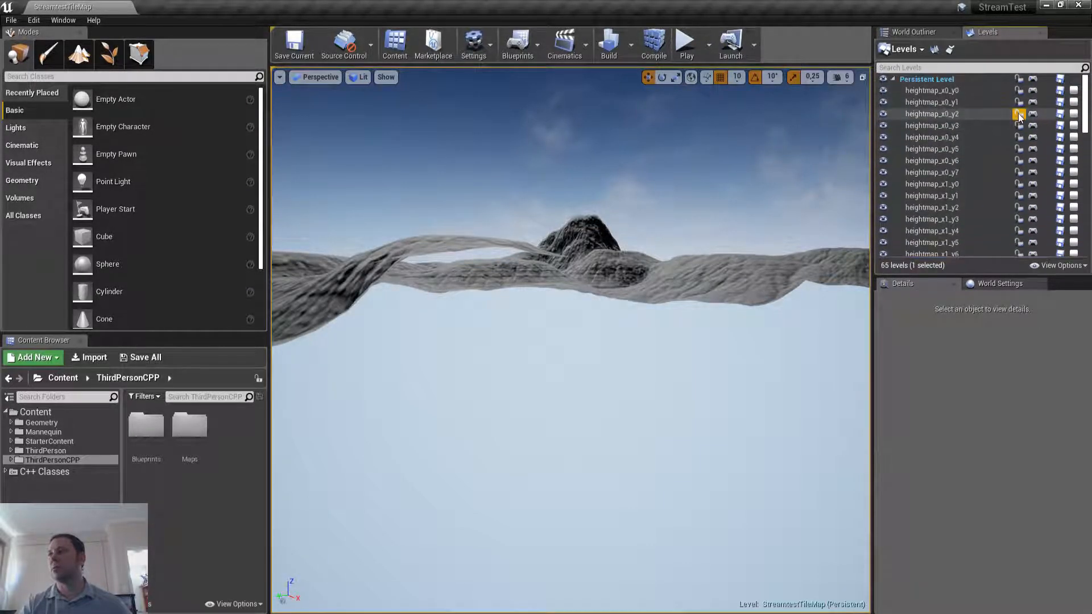
pyautogui.click(961, 79)
# Fly the viewport camera in over the landscape to view the mountain up close
pyautogui.moveTo(663, 173)
pyautogui.mouseDown(button='right')
pyautogui.moveTo(619, 200)
pyautogui.moveTo(622, 212)
pyautogui.moveTo(625, 178)
pyautogui.moveTo(702, 181)
pyautogui.moveTo(704, 194)
pyautogui.moveTo(658, 171)
pyautogui.mouseUp(button='right')
pyautogui.press('w')
pyautogui.moveTo(639, 222); pyautogui.dragTo(617, 211, button='right')
pyautogui.press('w')
# Check the save status of the heightmap sublevels through the whole level list
pyautogui.scroll(-15, 980, 144)
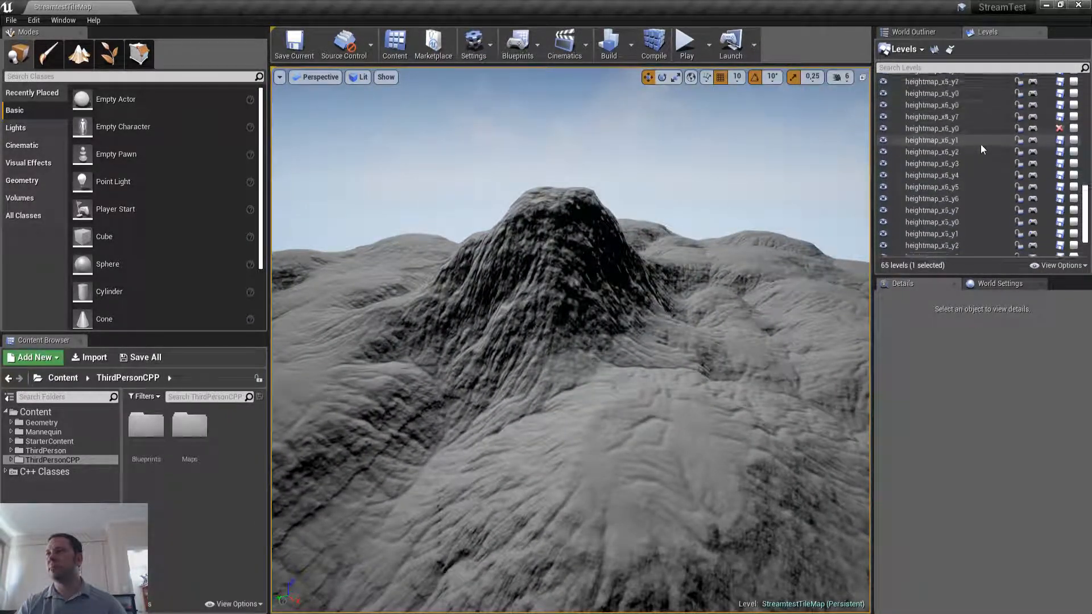
pyautogui.scroll(1, 974, 145)
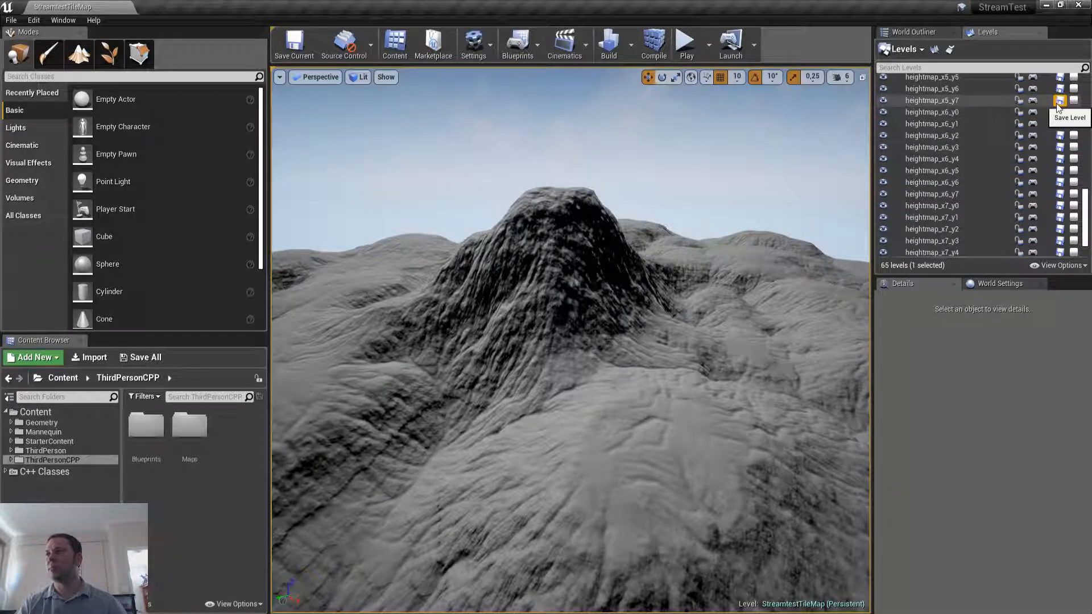
pyautogui.scroll(10, 958, 142)
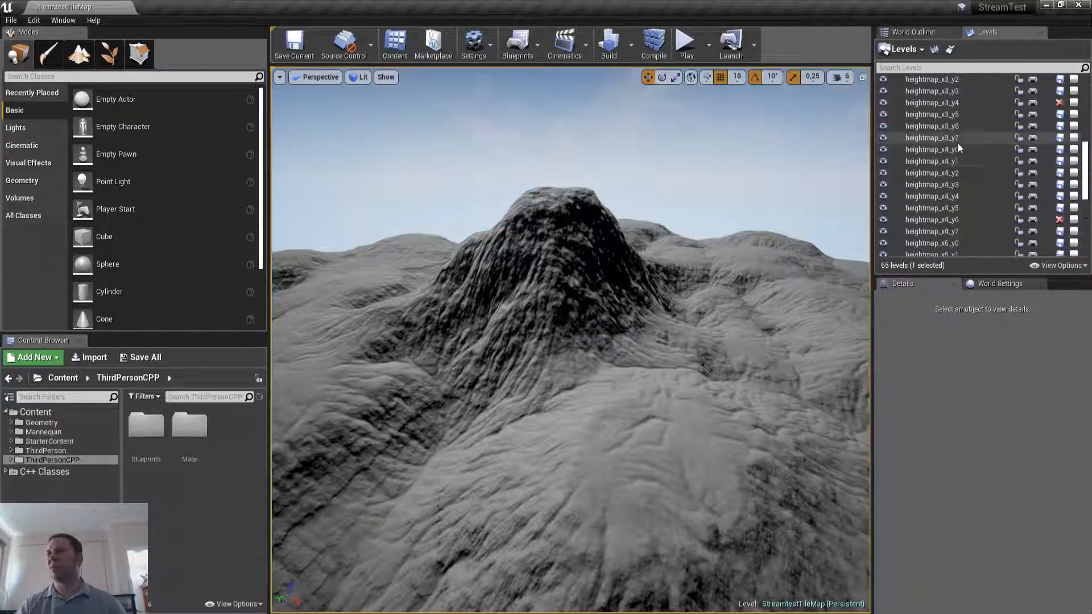
pyautogui.scroll(10, 954, 147)
pyautogui.scroll(-11, 953, 148)
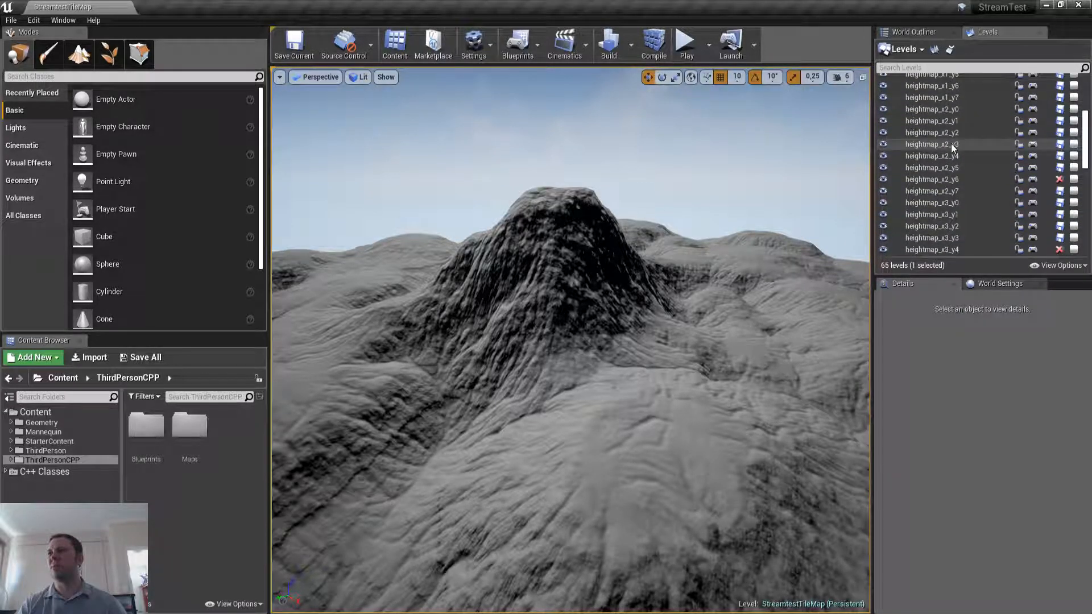
pyautogui.click(956, 123)
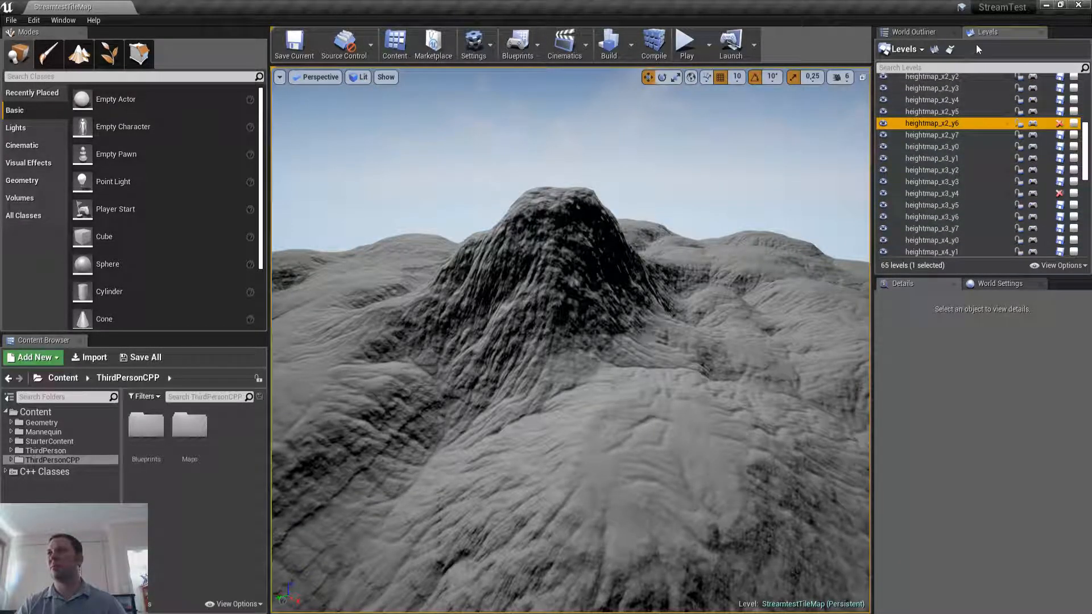
# Show the World Outliner and fly the viewport camera down over the valley terrain
pyautogui.click(918, 31)
pyautogui.press('w')
pyautogui.moveTo(591, 273); pyautogui.dragTo(452, 274, button='right')
pyautogui.press('w')
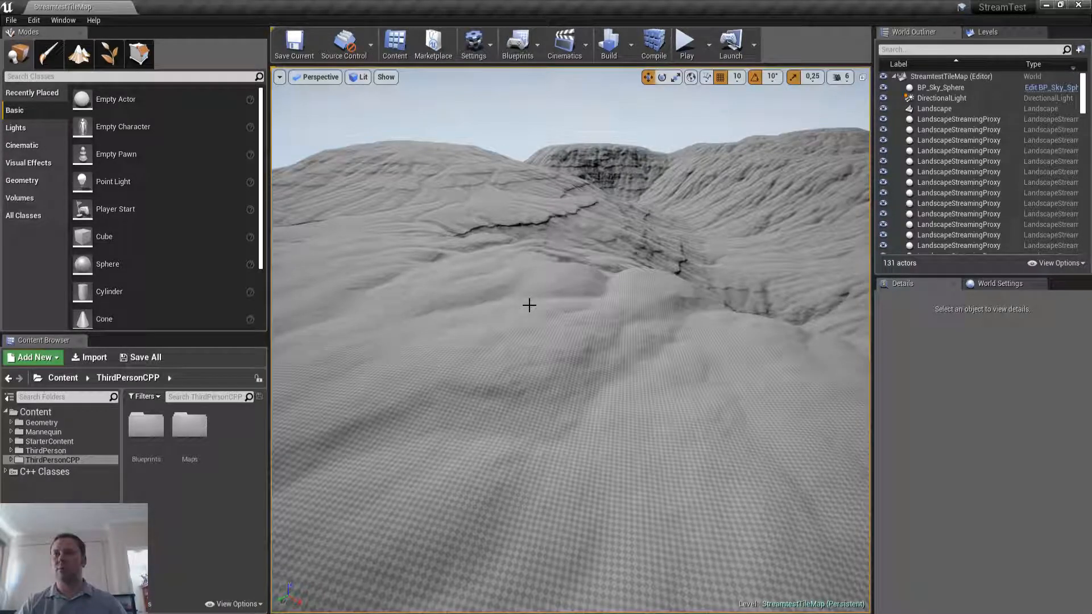
# Play-test the level, running the third-person character around the terrain in fullscreen, and end the play session
pyautogui.hotkey('alt', 'p')
pyautogui.click(550, 308)
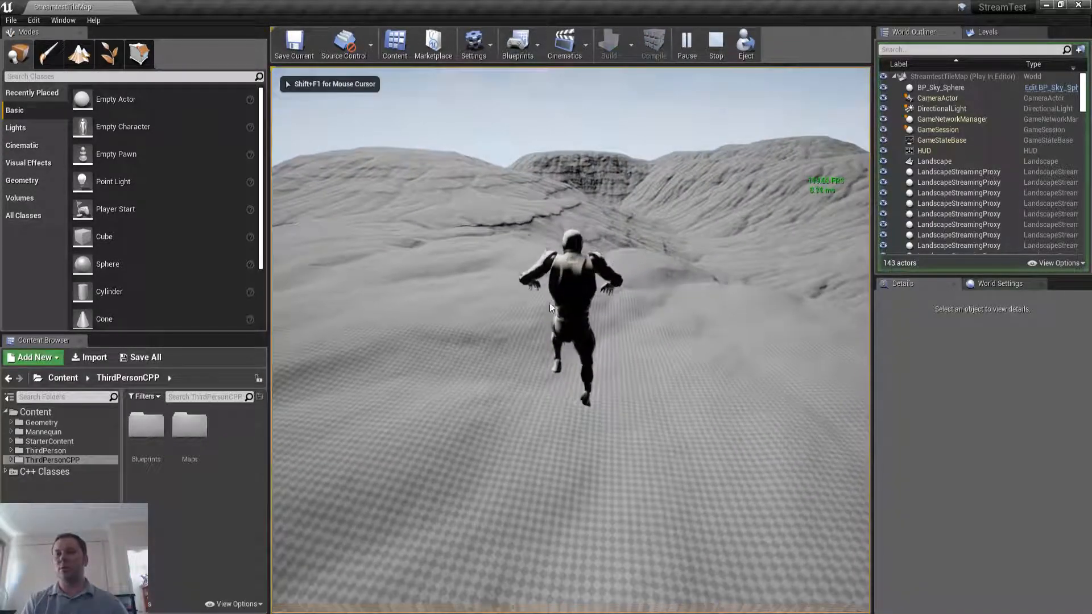
pyautogui.press('w')
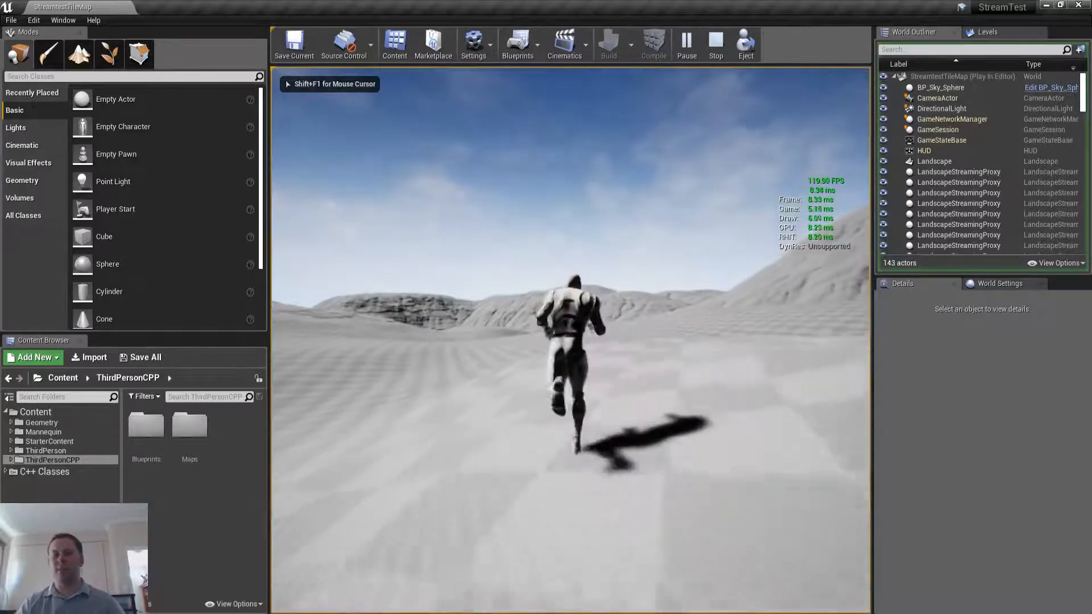
pyautogui.press('F11')
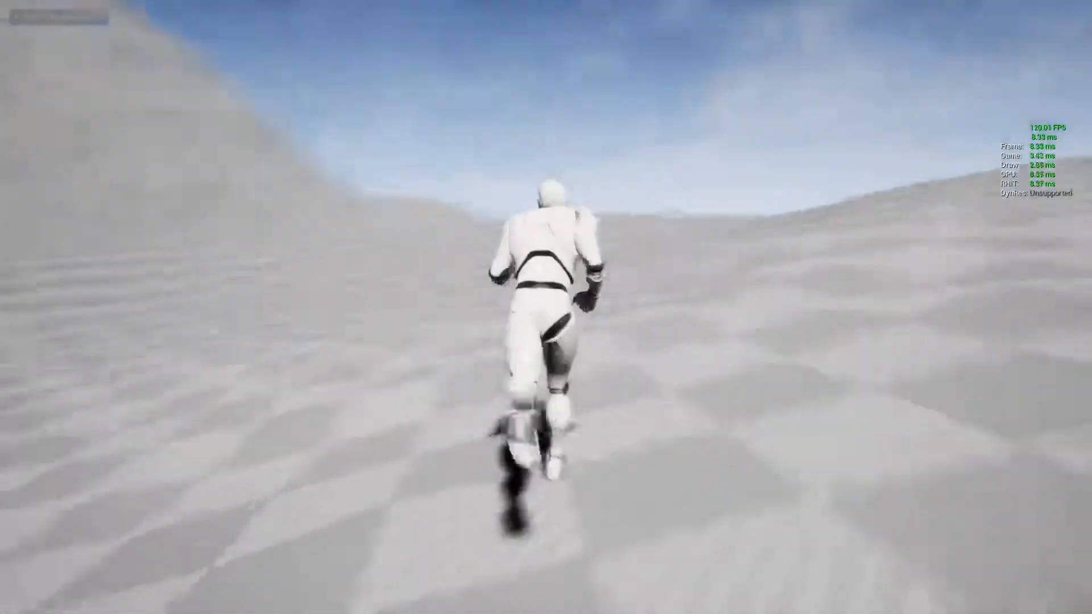
pyautogui.press('w')
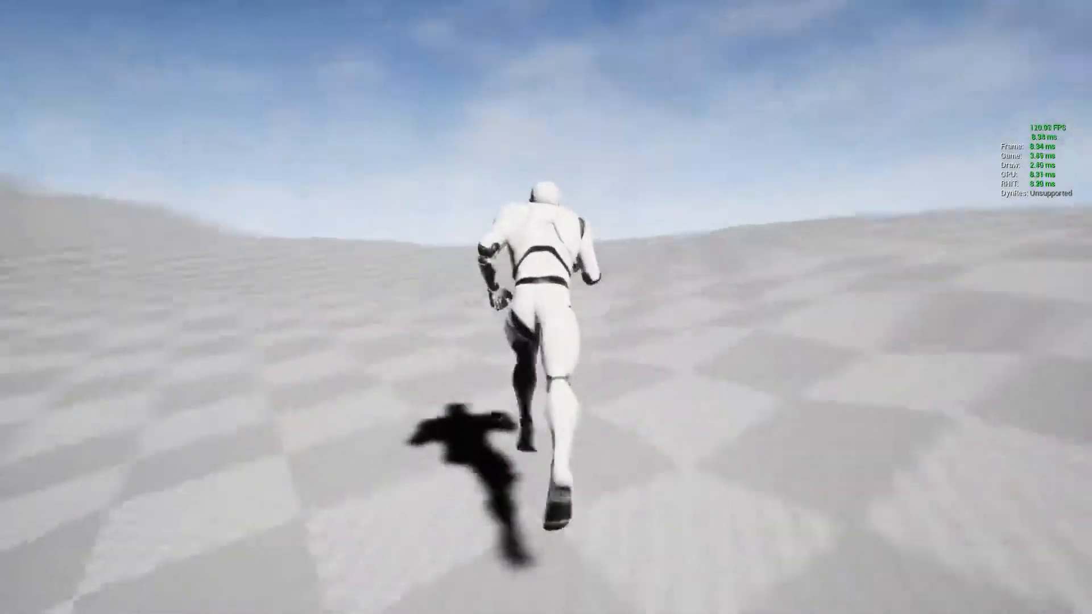
pyautogui.press('d')
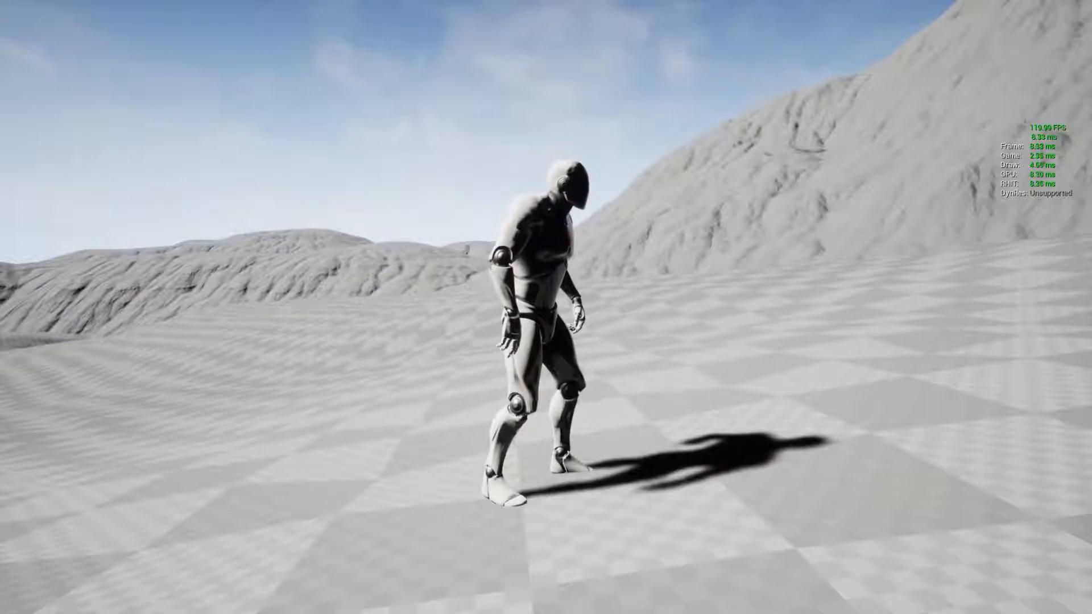
pyautogui.press('w')
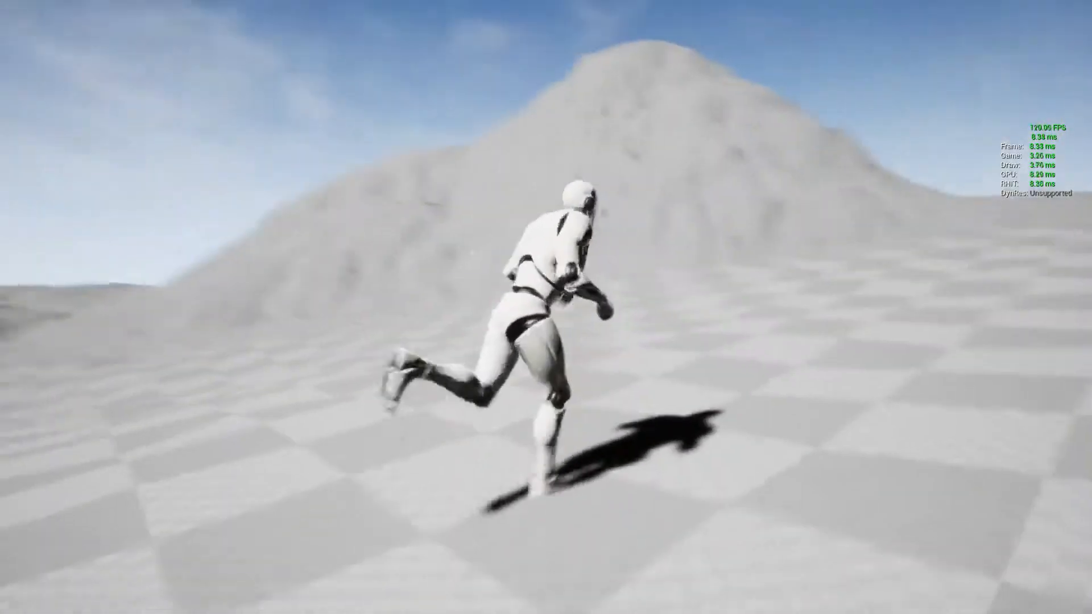
pyautogui.press('w')
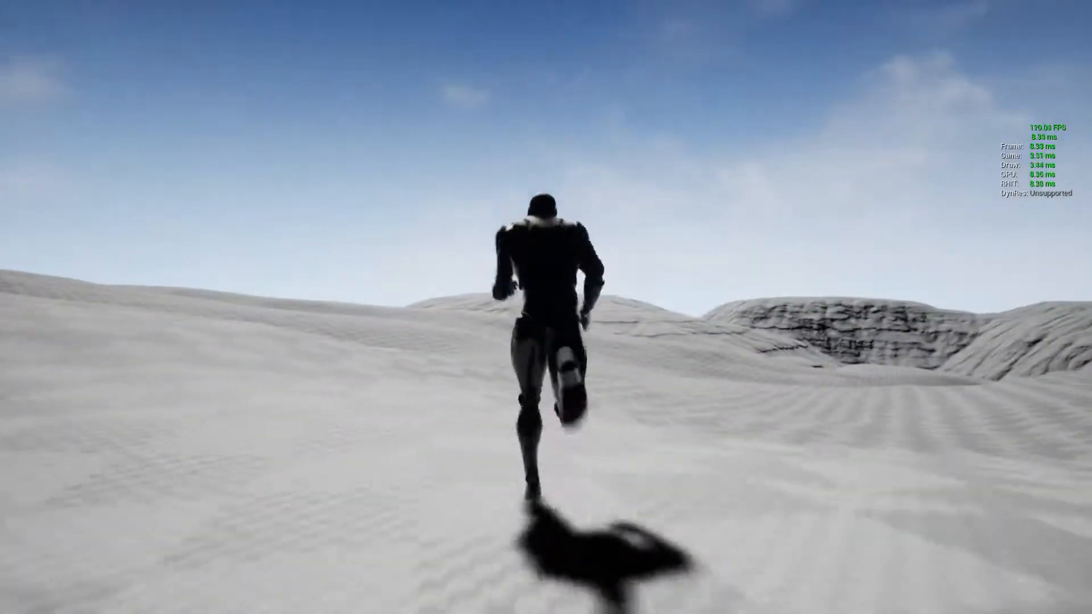
pyautogui.press('a')
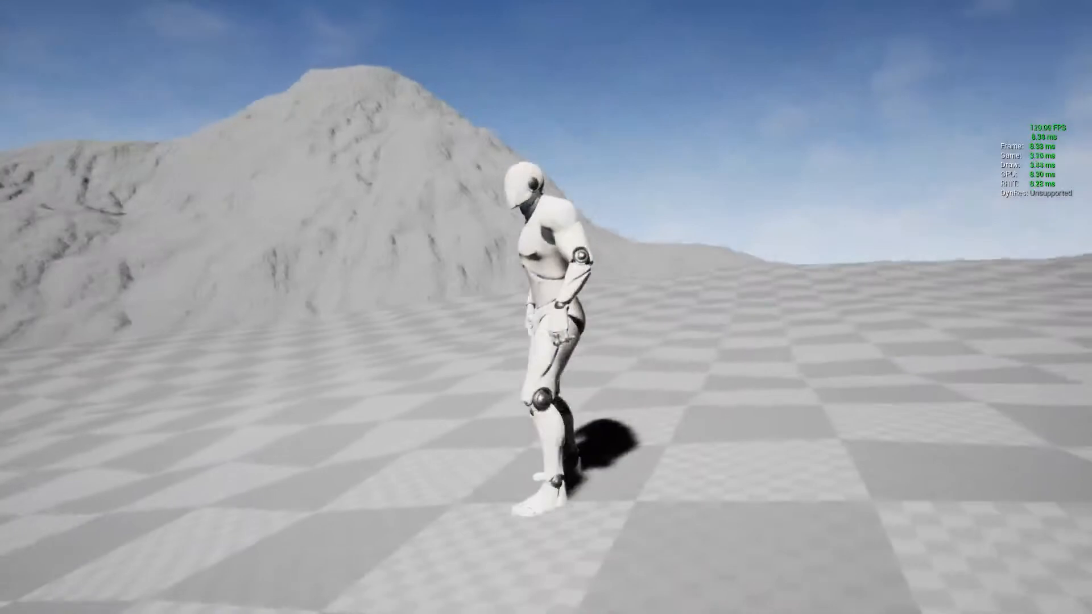
pyautogui.press('w')
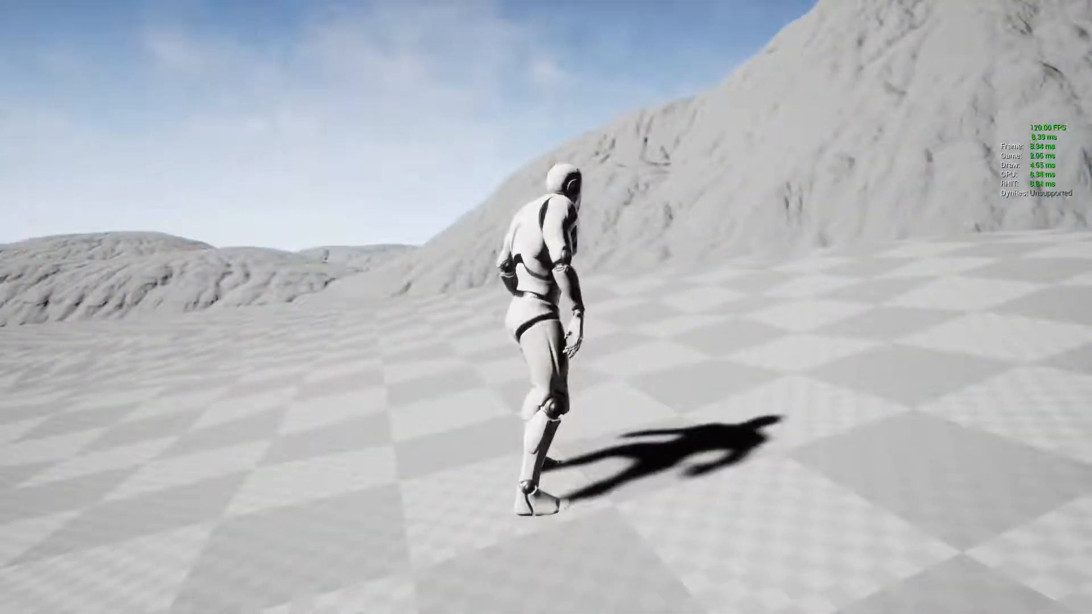
pyautogui.press('Escape')
pyautogui.moveTo(585, 237); pyautogui.dragTo(585, 239, button='right')
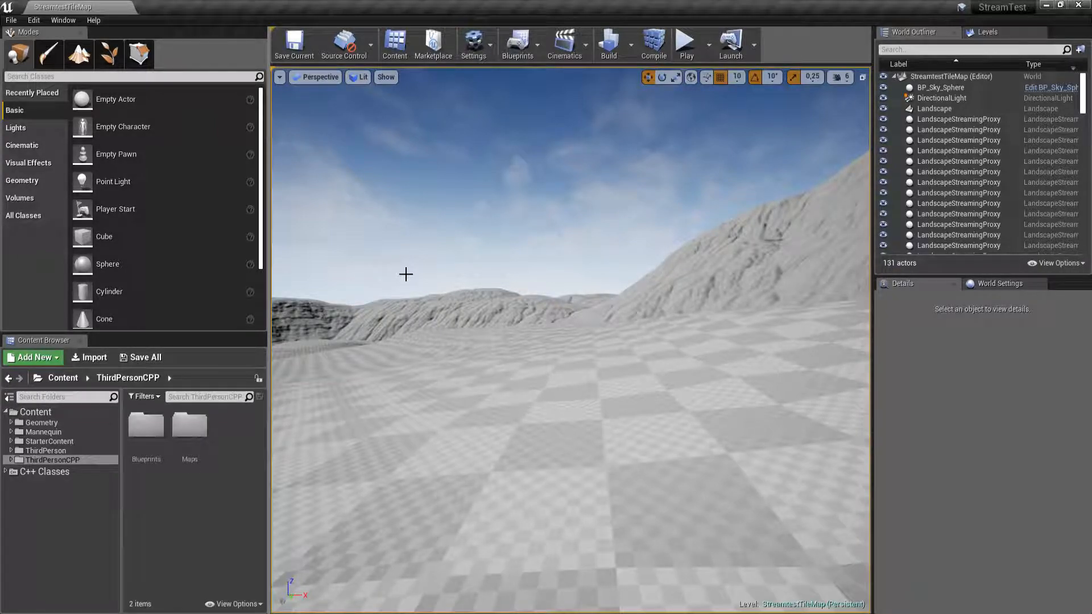
pyautogui.moveTo(413, 244); pyautogui.dragTo(281, 255, button='right')
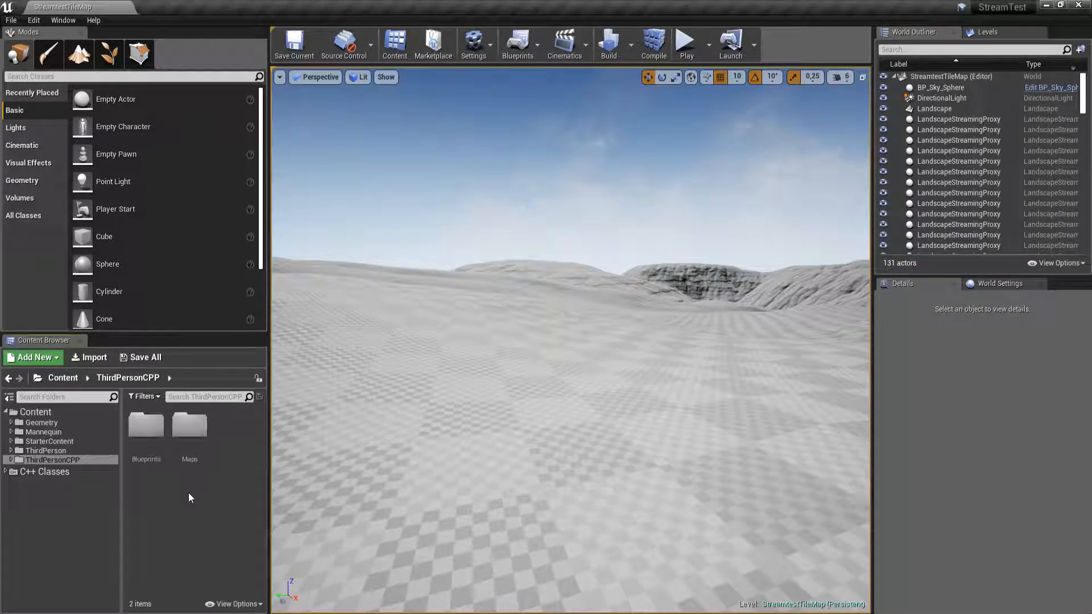
# Create a new folder named material directly under the project's Content folder
pyautogui.rightClick(40, 412)
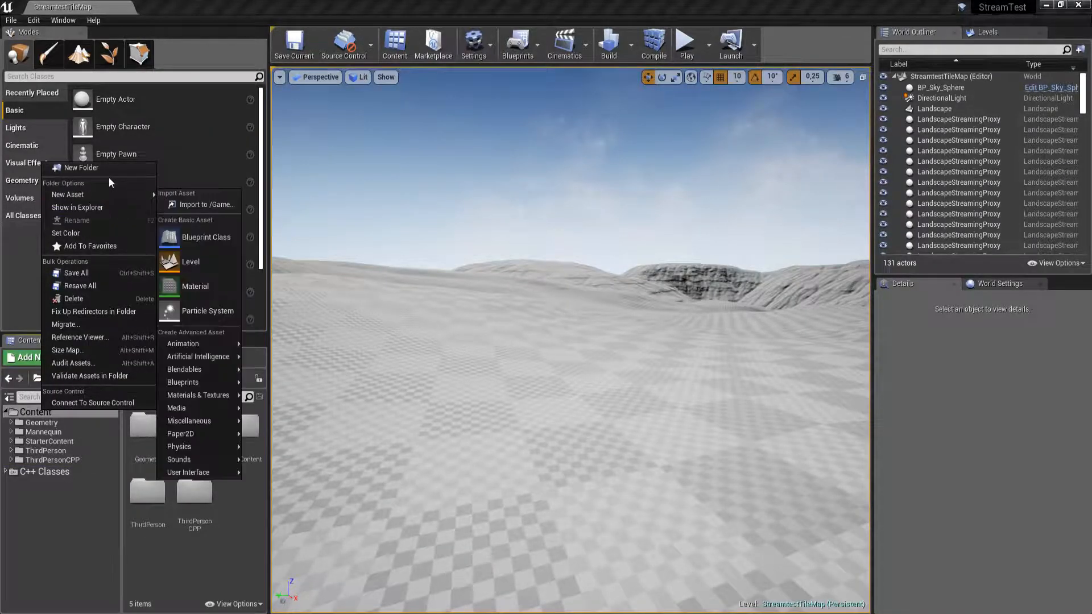
pyautogui.click(85, 167)
pyautogui.write('material')
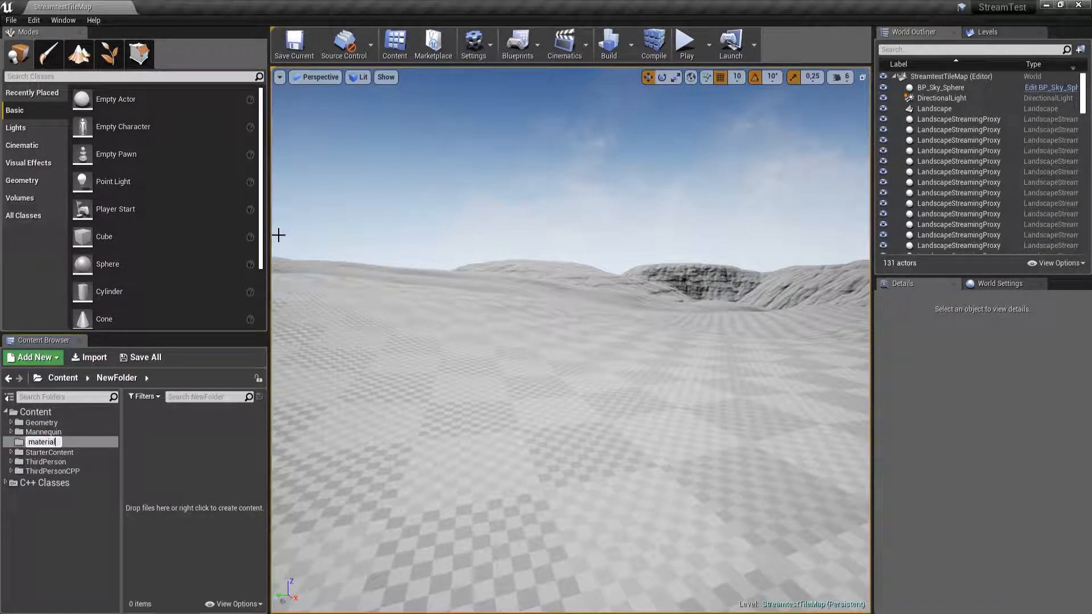
pyautogui.press('Return')
# Create a material named LandscapeMaterial in the material folder and open it for editing
pyautogui.rightClick(197, 447)
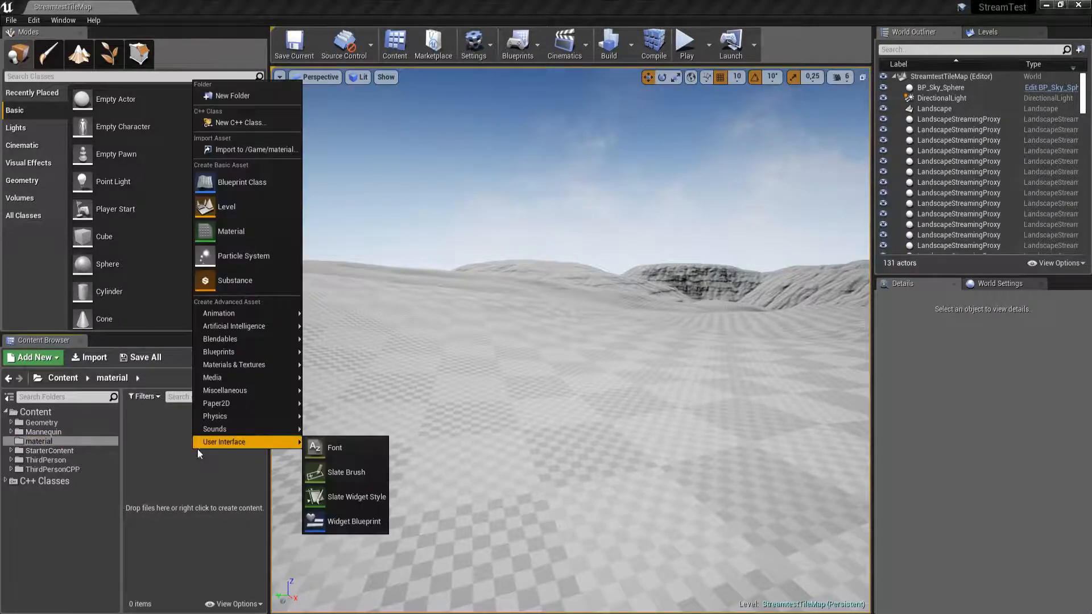
pyautogui.click(248, 230)
pyautogui.write('LandscapeMaterial')
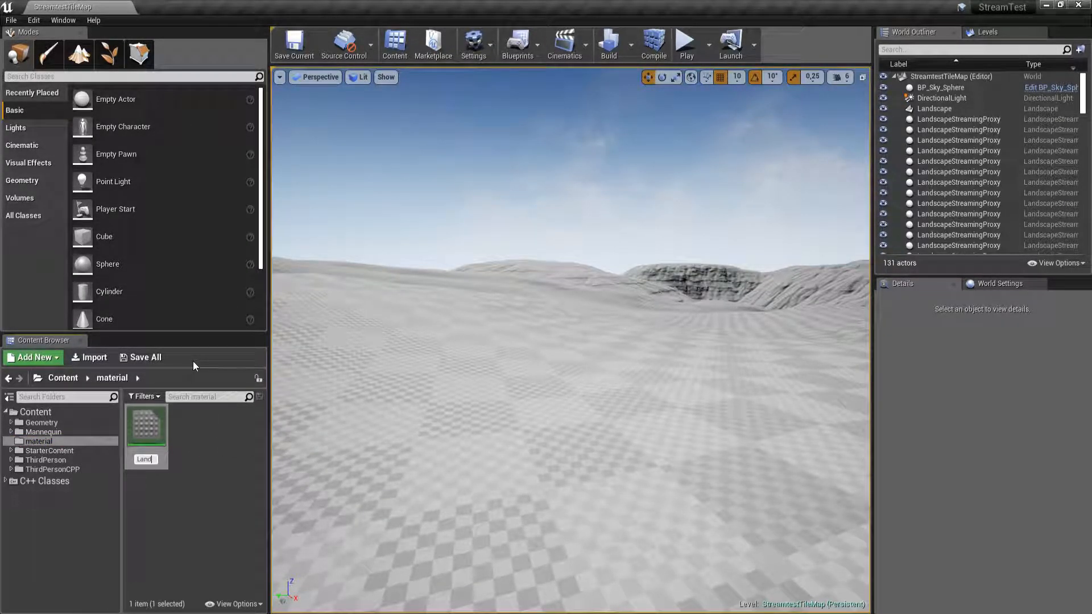
pyautogui.press('Return')
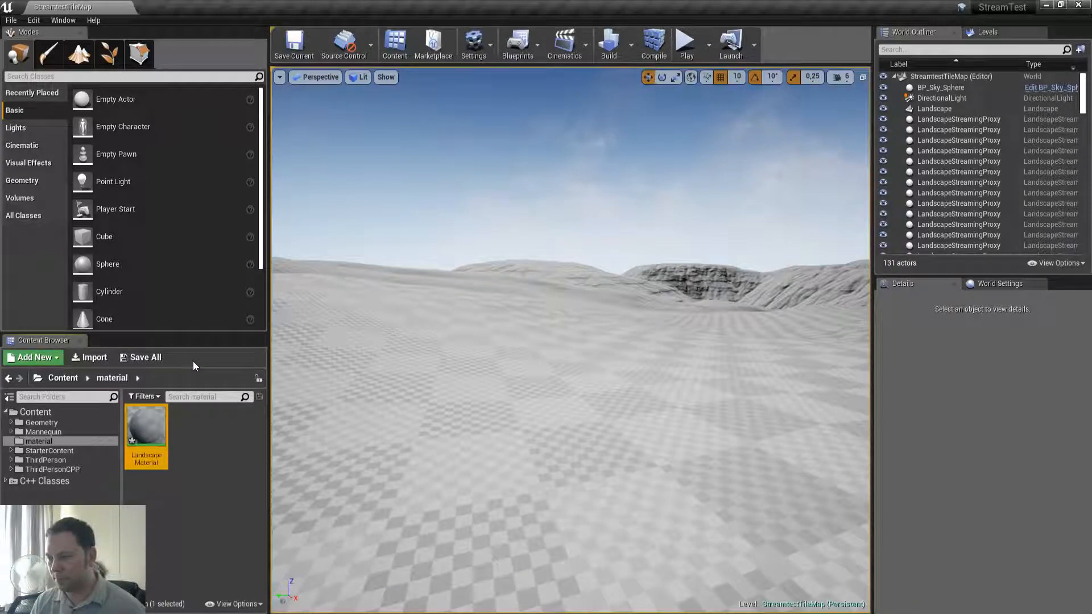
pyautogui.doubleClick(158, 428)
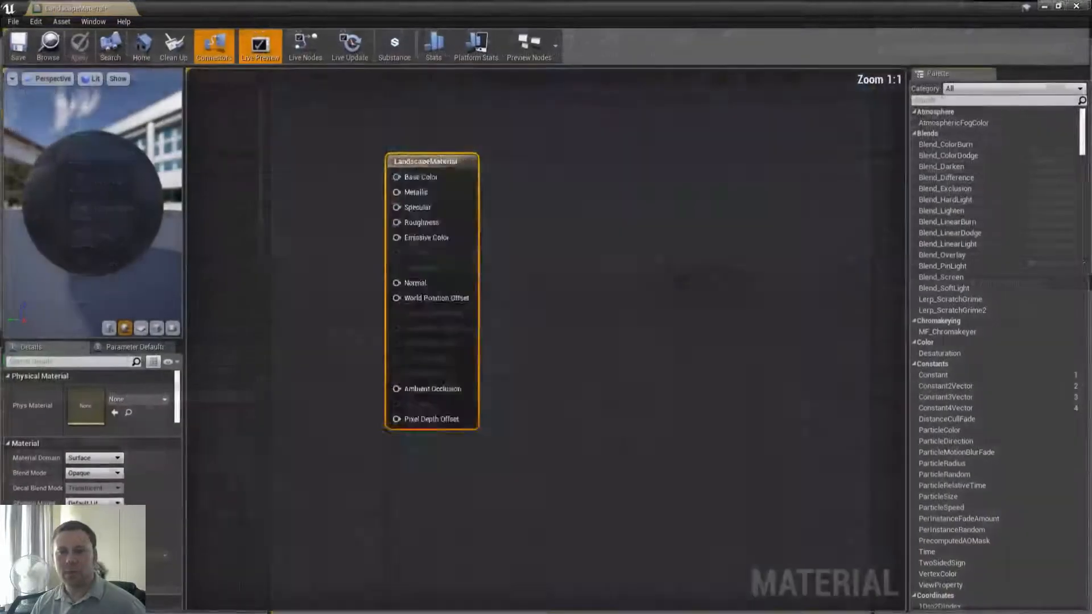
# Add a LandscapeLayerCoords node to the material graph, well to the left of the LandscapeMaterial result node
pyautogui.moveTo(438, 238); pyautogui.dragTo(570, 258, button='right')
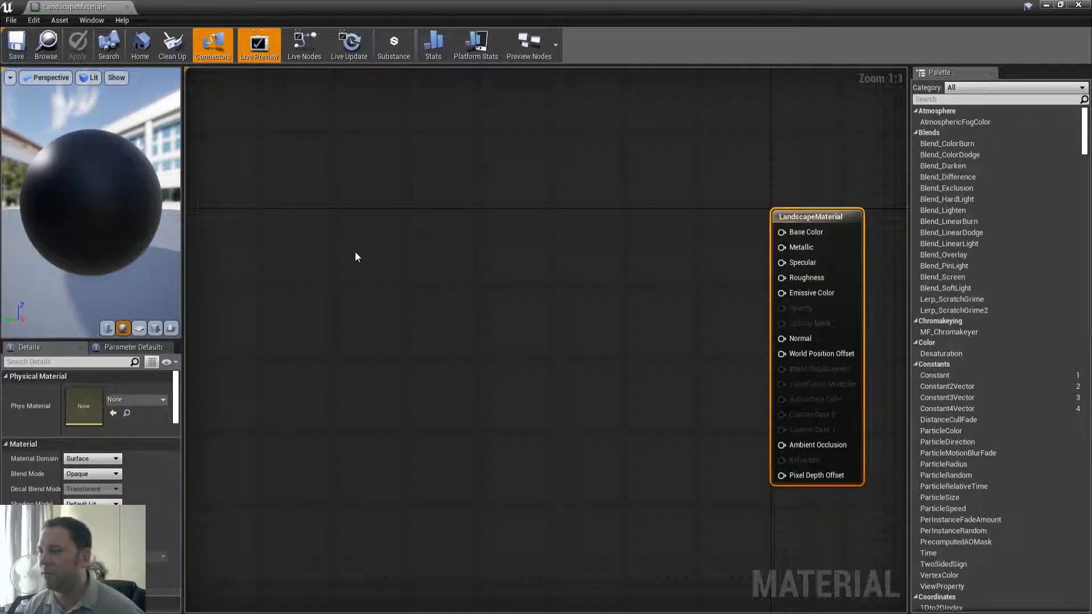
pyautogui.rightClick(277, 252)
pyautogui.write('landscapew')
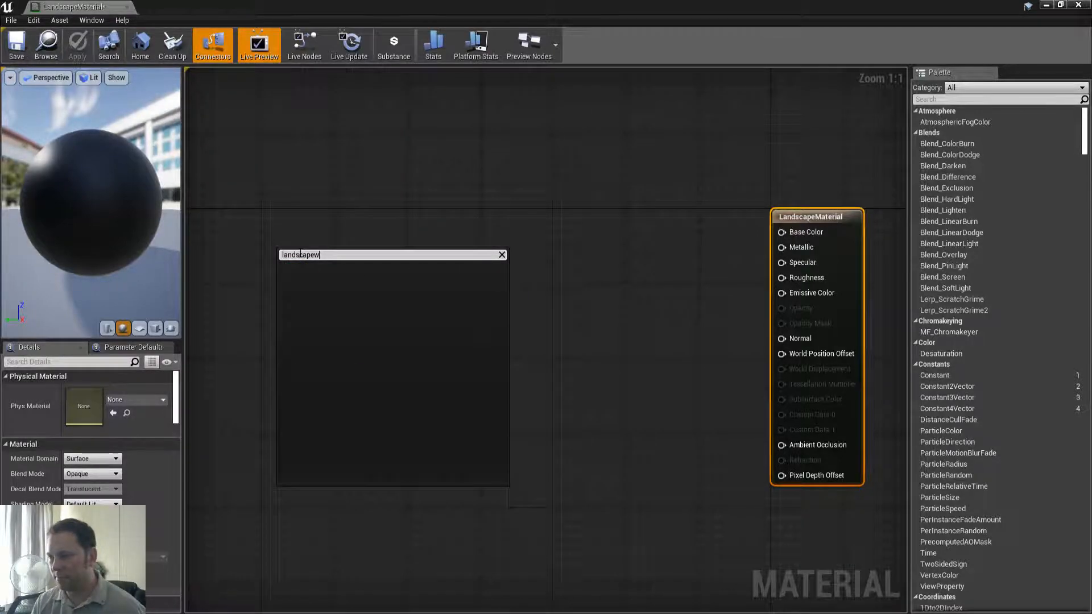
pyautogui.press('BackSpace')
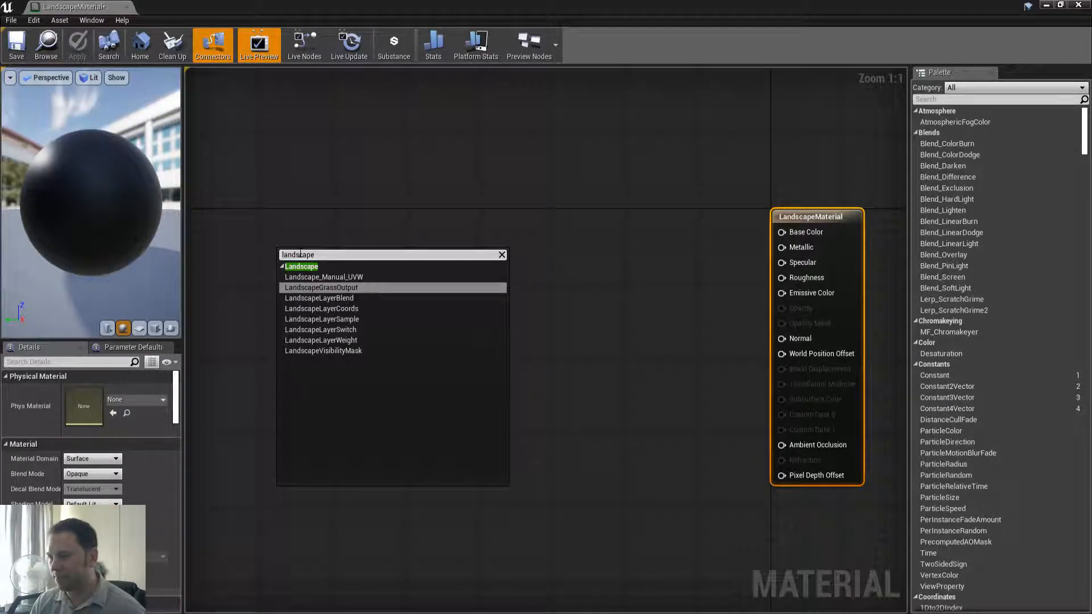
pyautogui.click(341, 310)
pyautogui.moveTo(324, 254); pyautogui.dragTo(254, 283)
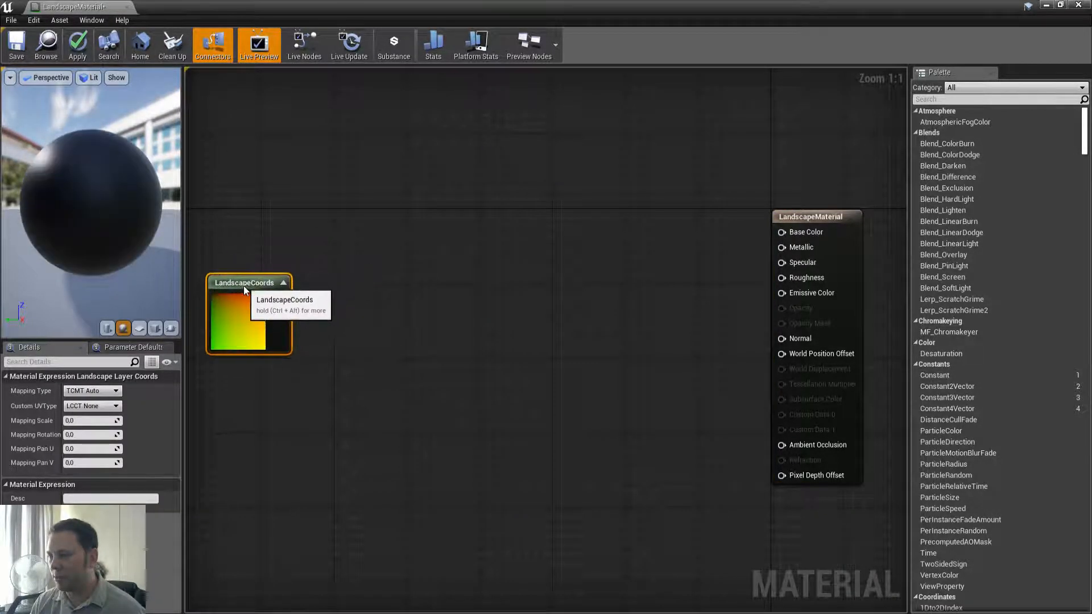
# Move the LandscapeCoords node farther left and slightly lower in the graph to leave room before the result node
pyautogui.moveTo(311, 229); pyautogui.dragTo(372, 251, button='right')
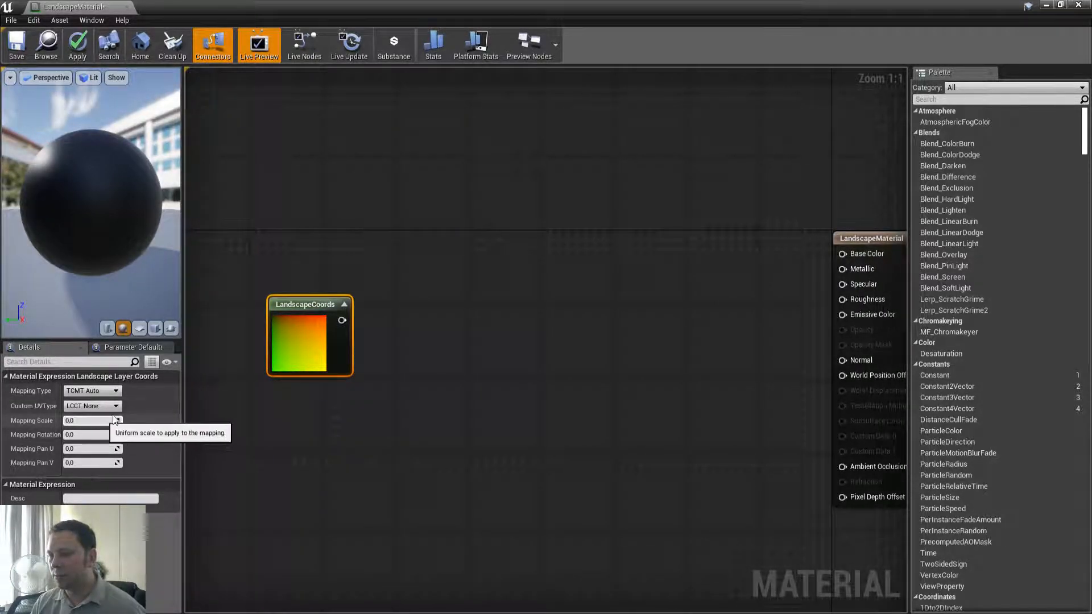
pyautogui.moveTo(451, 353); pyautogui.dragTo(436, 373, button='right')
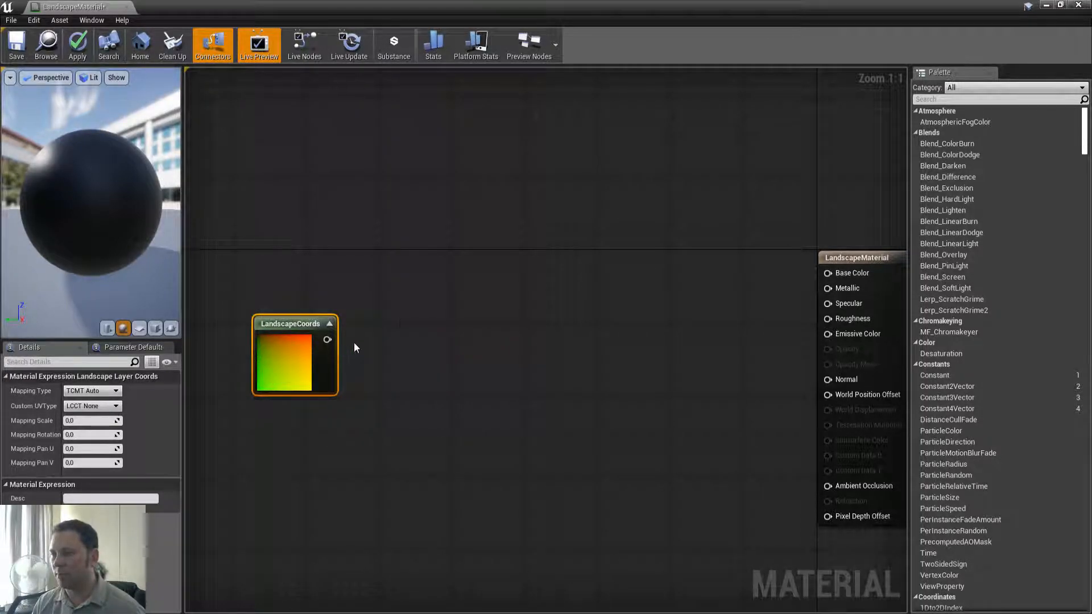
pyautogui.press('Home')
pyautogui.moveTo(512, 306); pyautogui.dragTo(222, 352)
pyautogui.moveTo(494, 298); pyautogui.dragTo(545, 309, button='right')
pyautogui.moveTo(454, 310); pyautogui.dragTo(443, 278, button='right')
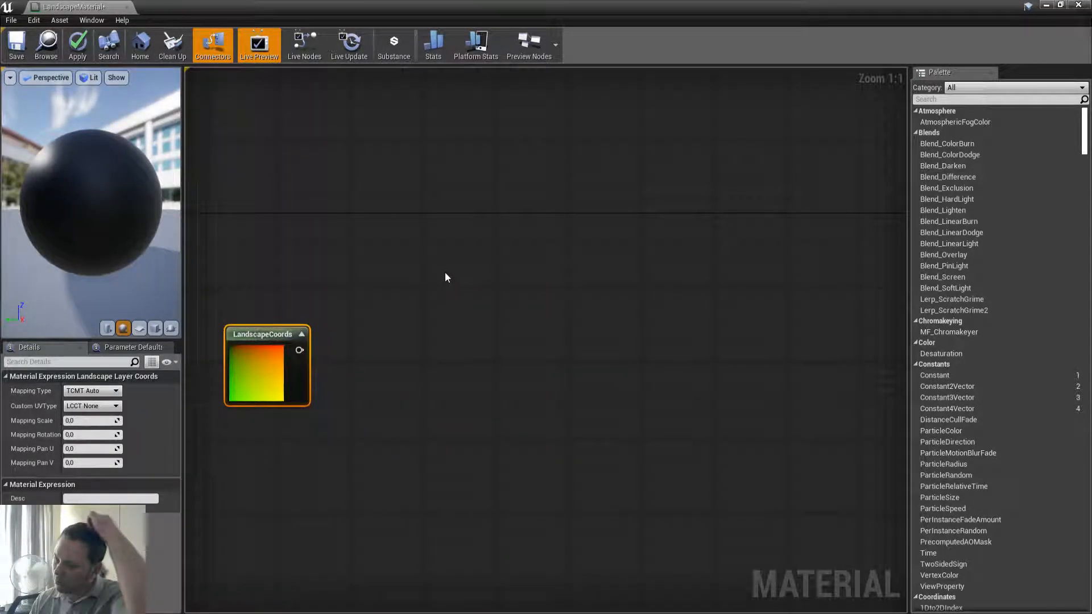
# Add a LandscapeLayerBlend node to the right of the LandscapeCoords node and give it three layers
pyautogui.rightClick(424, 267)
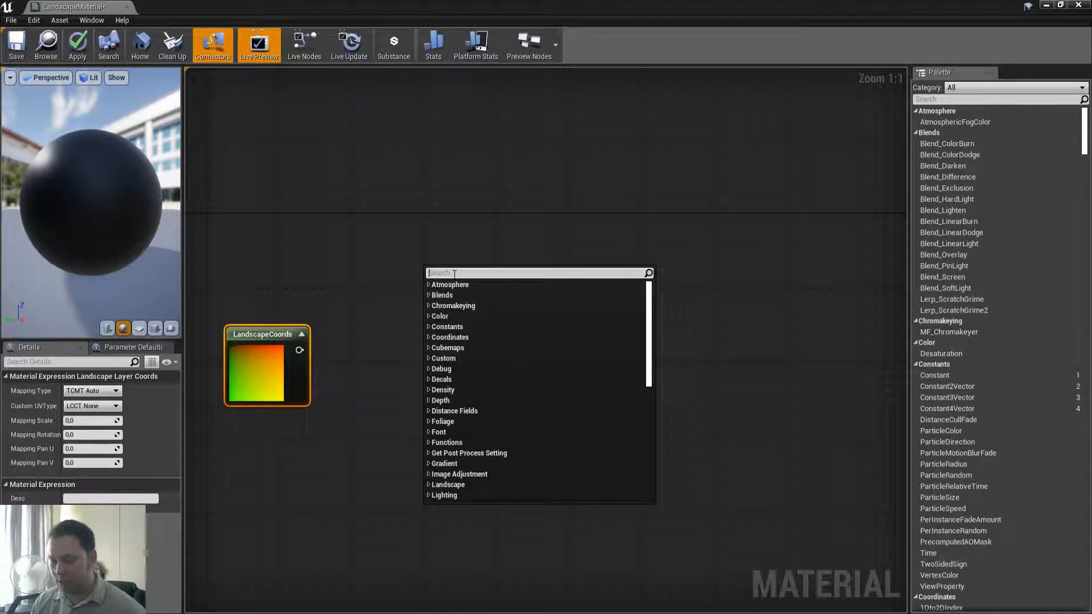
pyautogui.write('landscape')
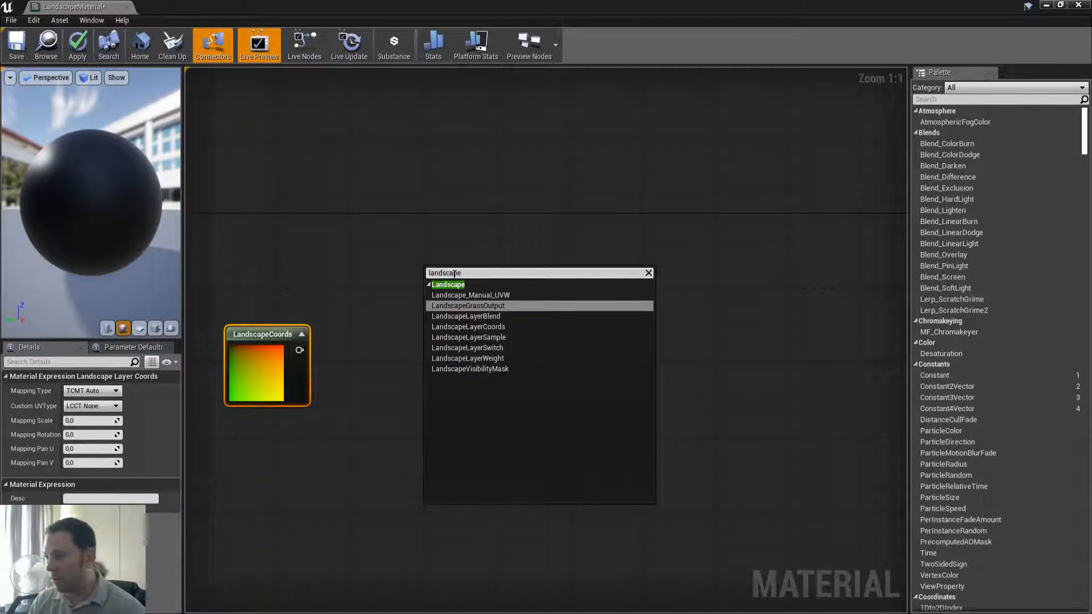
pyautogui.click(509, 317)
pyautogui.moveTo(481, 279); pyautogui.dragTo(743, 314)
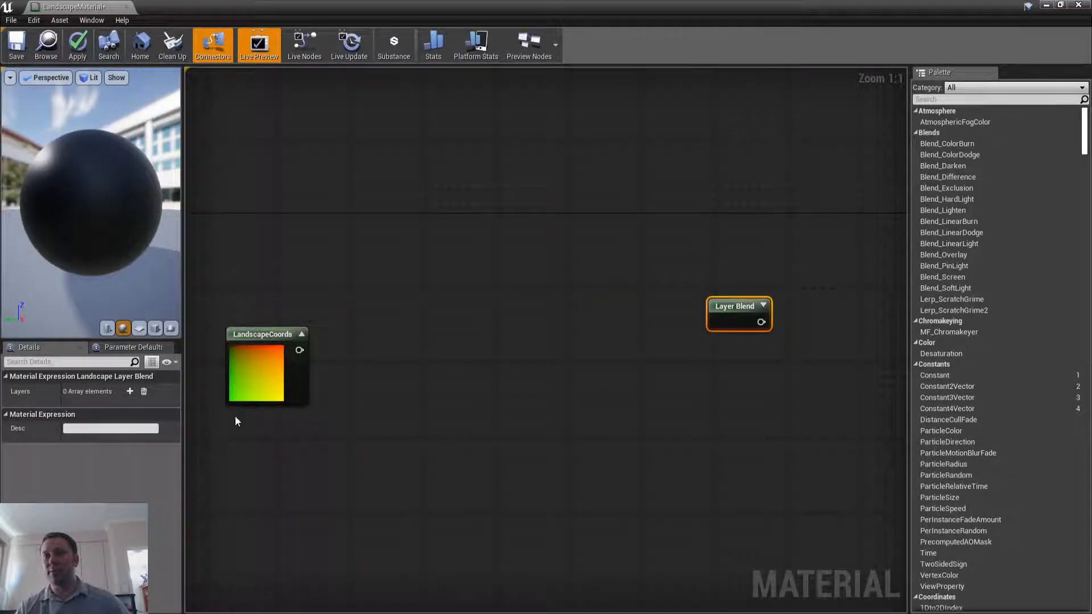
pyautogui.click(130, 391)
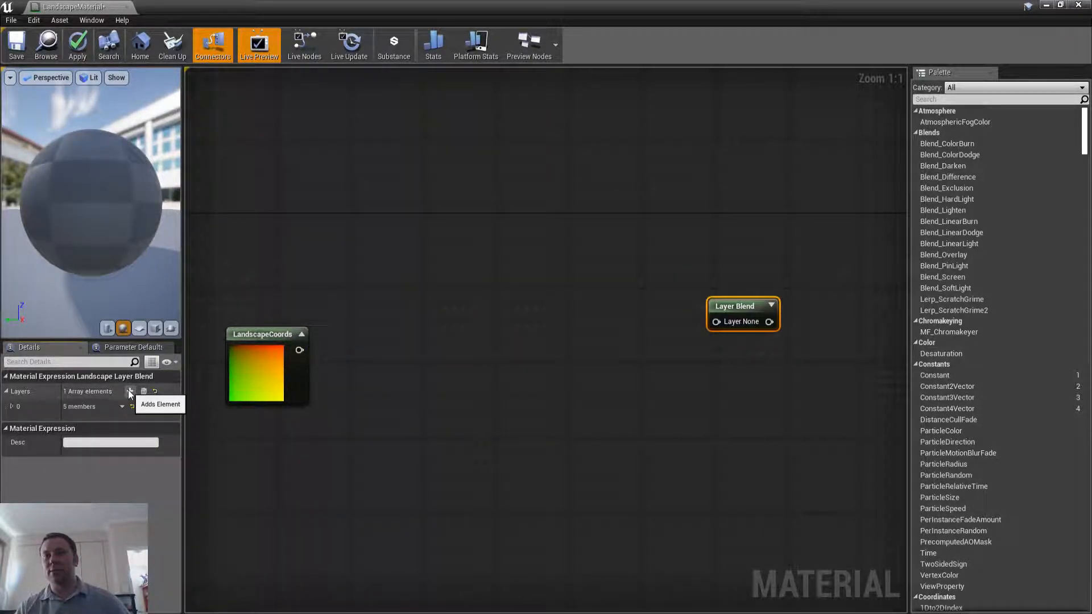
pyautogui.click(130, 391)
pyautogui.click(130, 391)
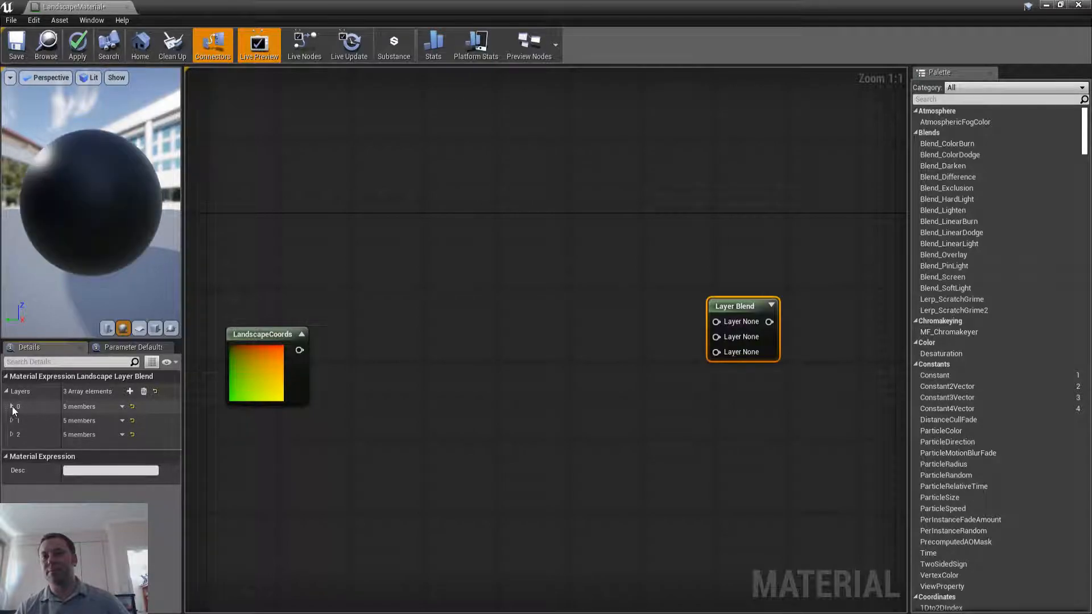
# Name the first layer of the Layer Blend node Grass and the second layer Sand
pyautogui.click(12, 406)
pyautogui.click(106, 421)
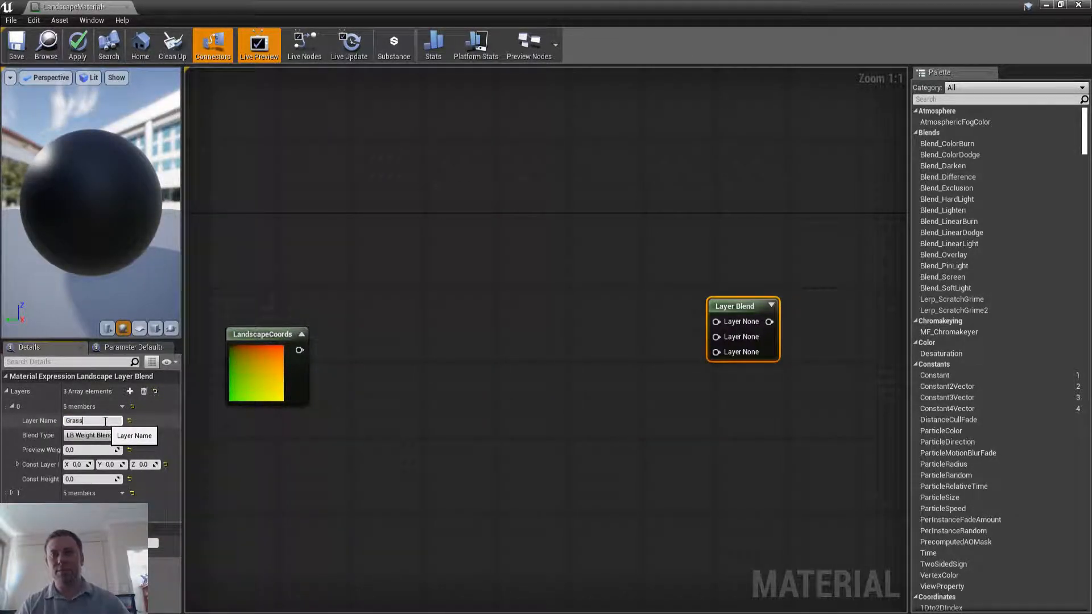
pyautogui.write('Grass')
pyautogui.press('Return')
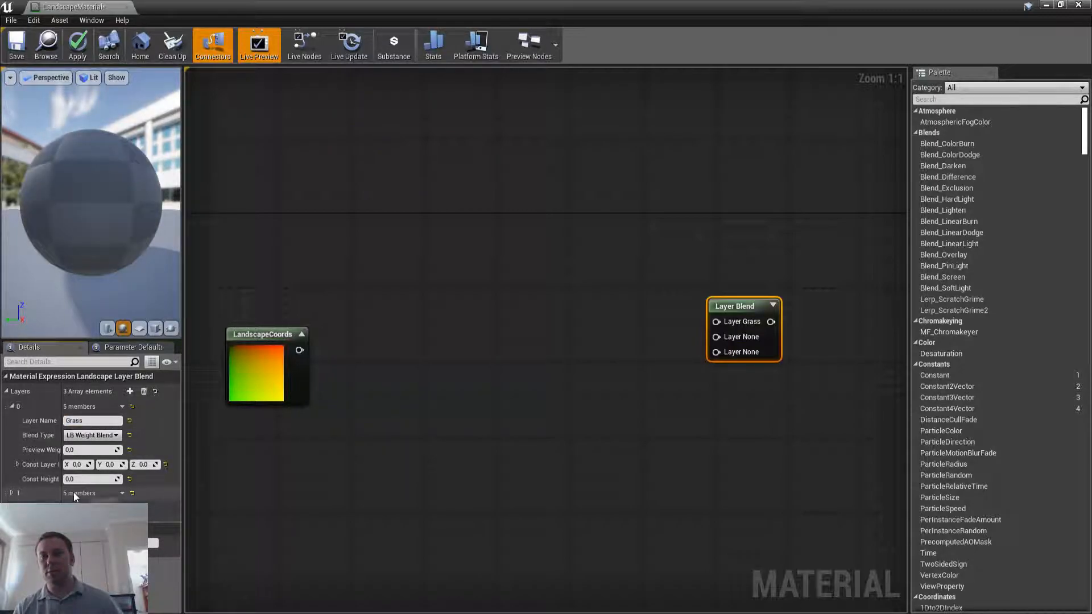
pyautogui.click(11, 493)
pyautogui.scroll(-1, 80, 495)
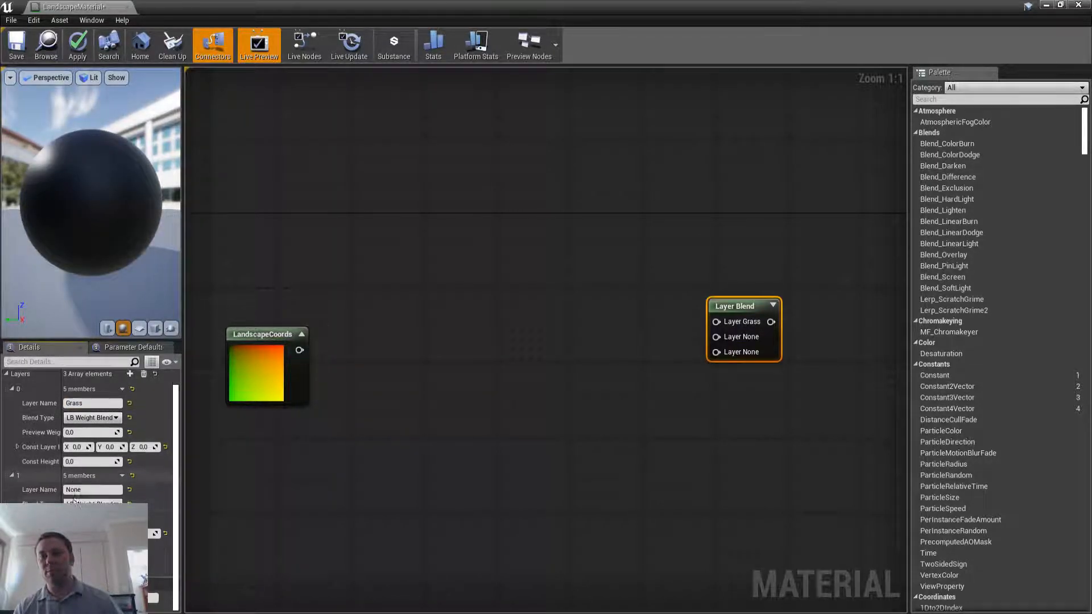
pyautogui.write('Sand')
pyautogui.press('Return')
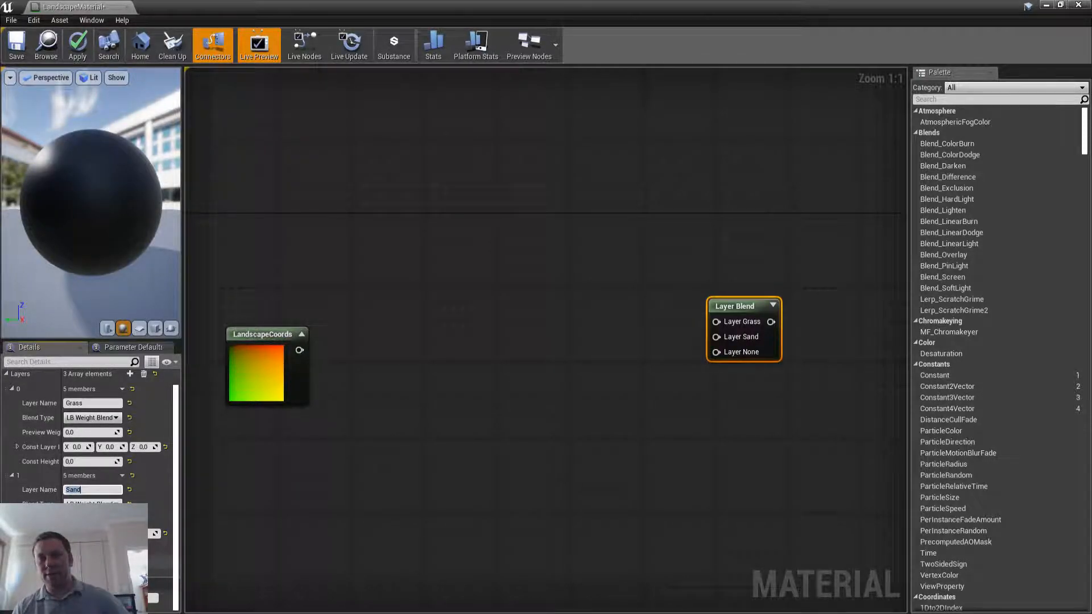
# Name the third layer of the Layer Blend node Rock
pyautogui.scroll(-4, 99, 502)
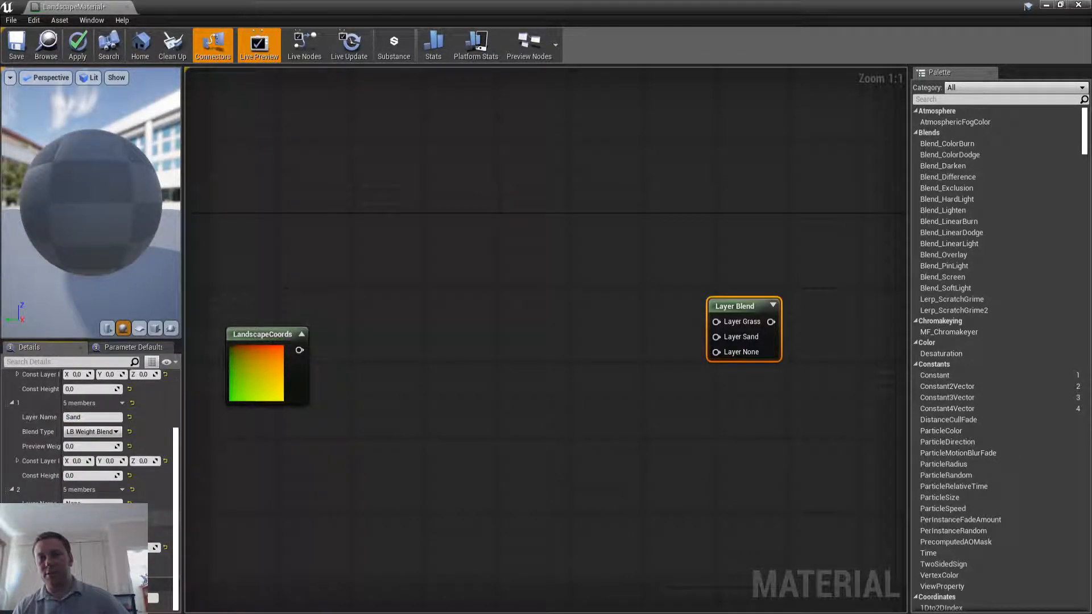
pyautogui.click(99, 503)
pyautogui.write('Rock')
pyautogui.press('Return')
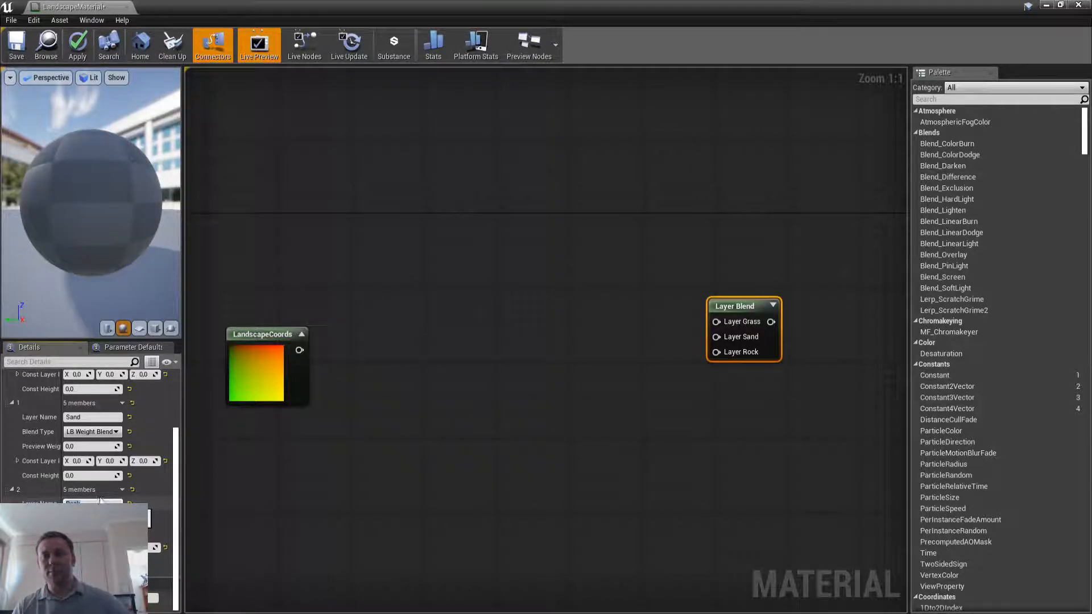
# Try LB Height Blend as the Grass layer's blend type and switch it back to LB Weight Blend
pyautogui.scroll(4, 108, 455)
pyautogui.click(117, 420)
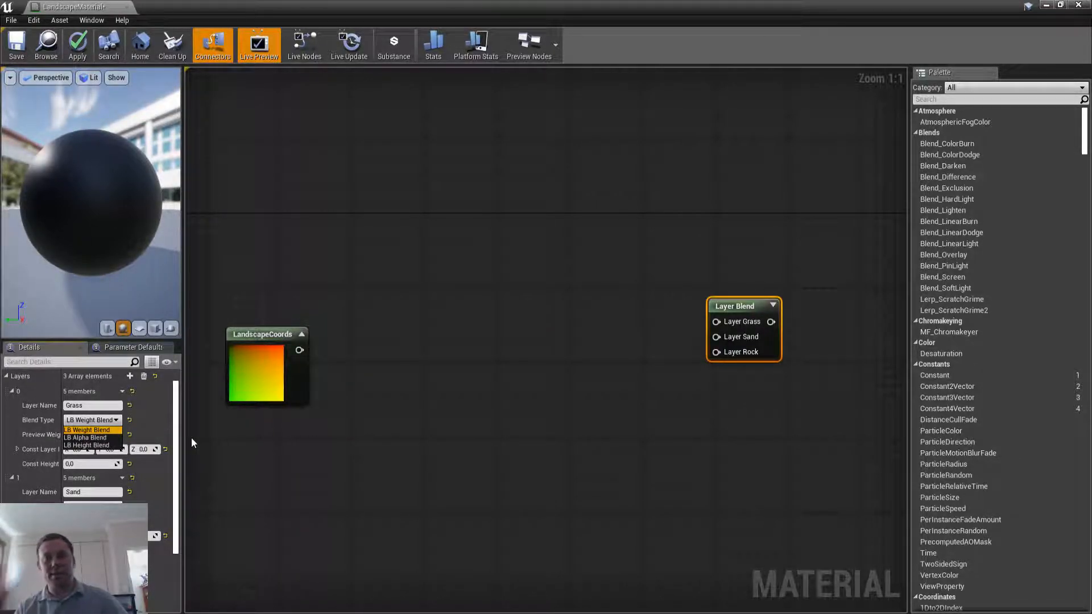
pyautogui.click(239, 445)
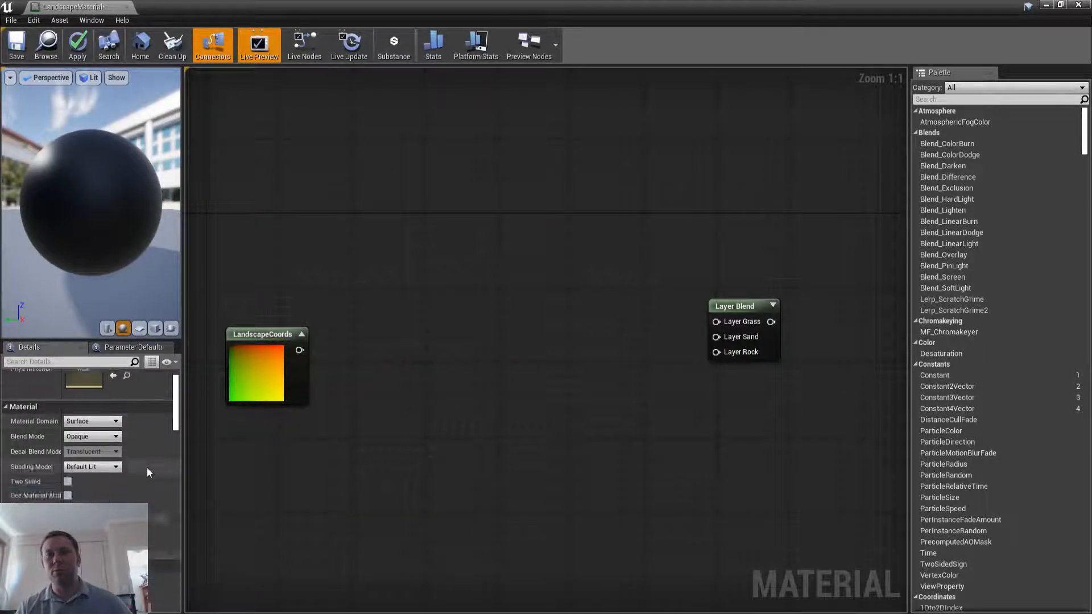
pyautogui.click(733, 307)
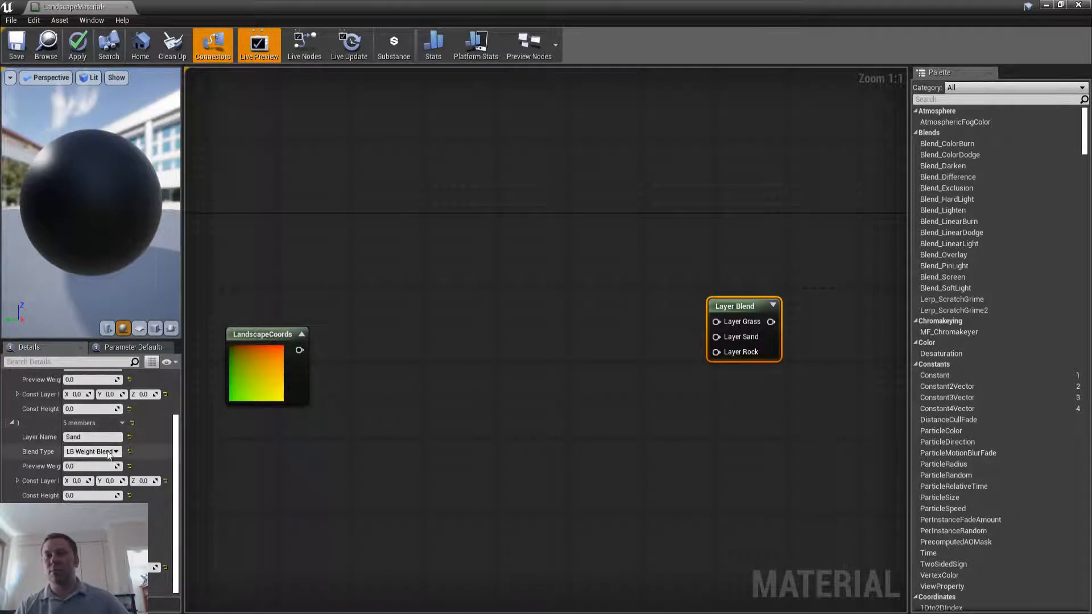
pyautogui.scroll(2, 103, 449)
pyautogui.click(94, 421)
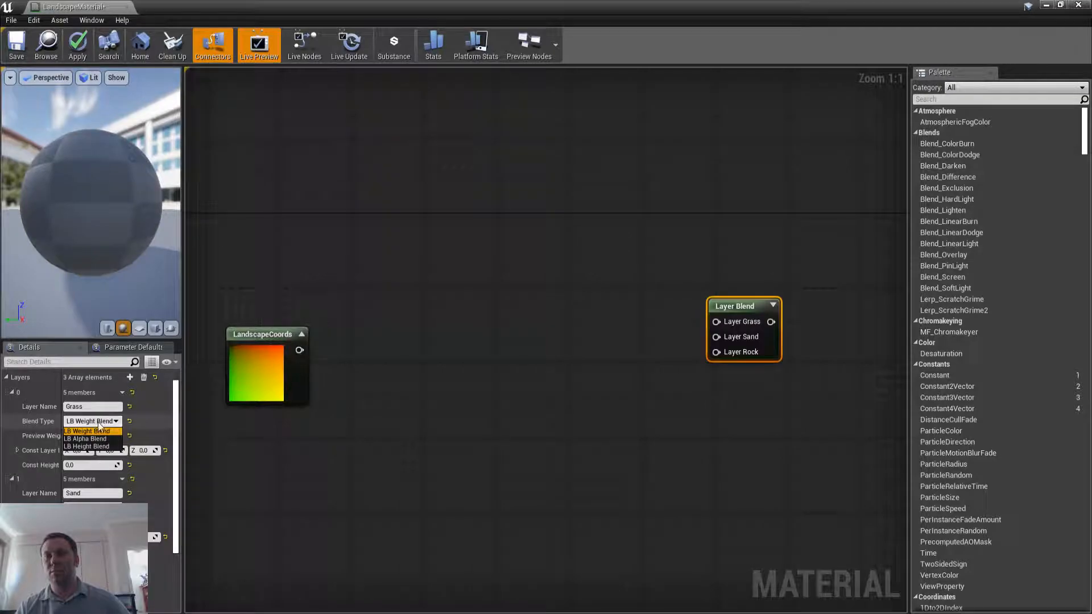
pyautogui.click(89, 446)
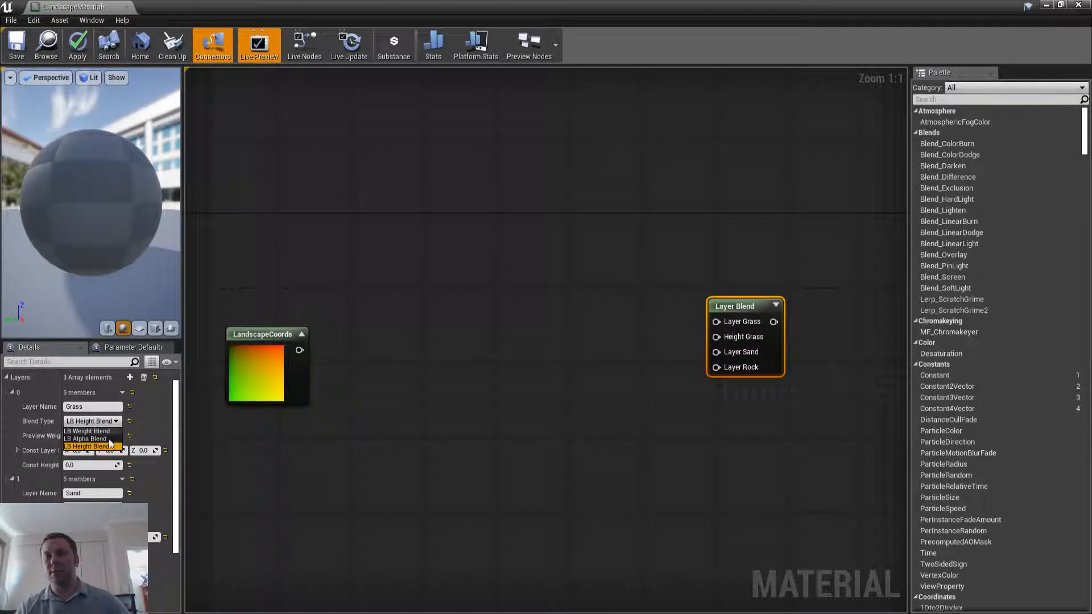
pyautogui.click(89, 431)
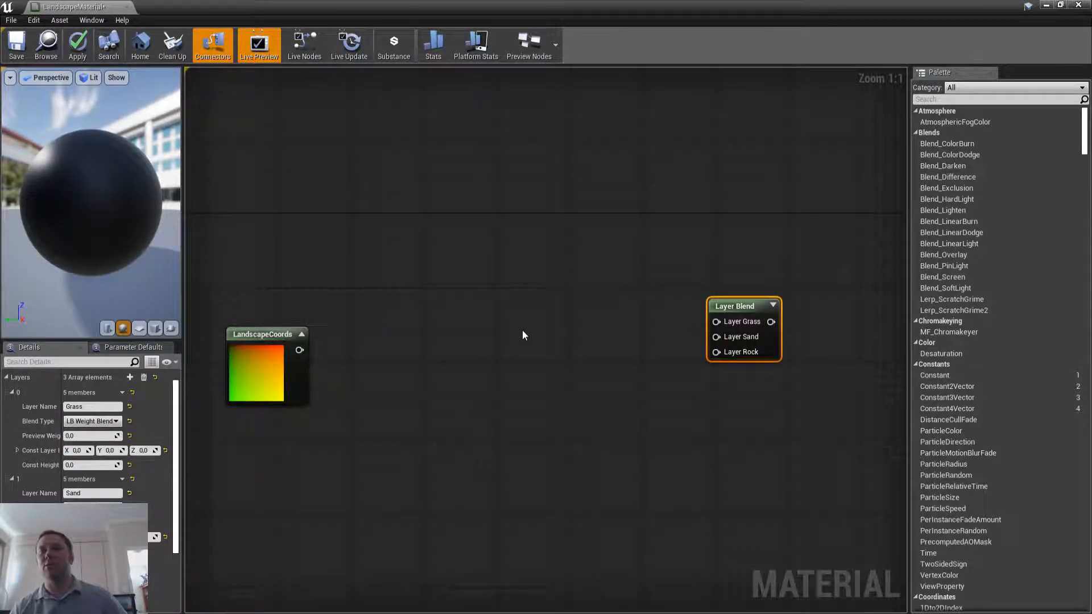
pyautogui.moveTo(597, 291); pyautogui.dragTo(609, 277, button='right')
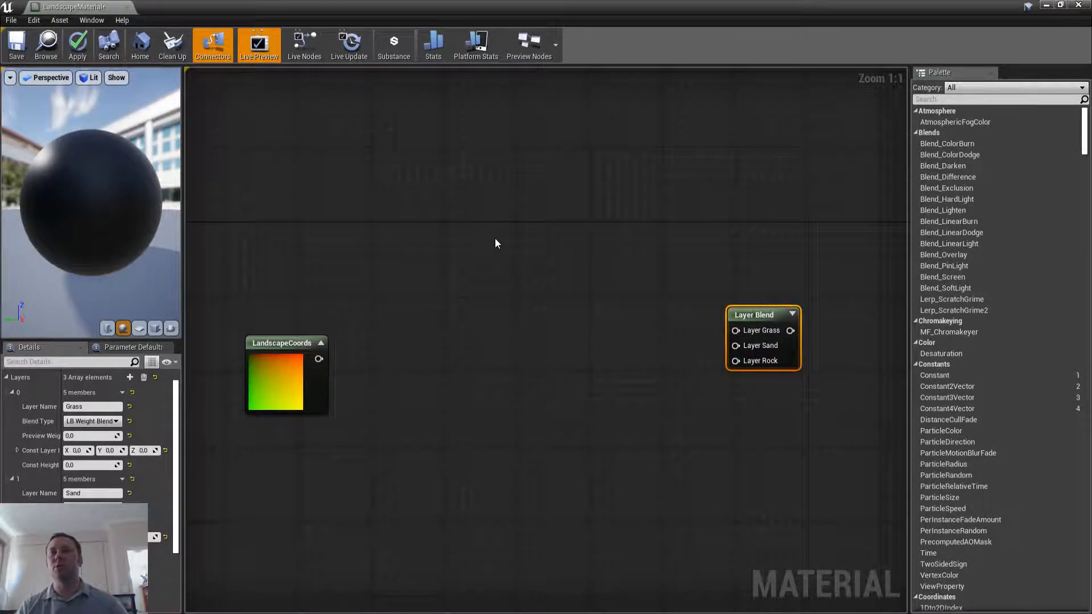
pyautogui.moveTo(494, 241); pyautogui.dragTo(429, 226, button='right')
pyautogui.rightClick(358, 212)
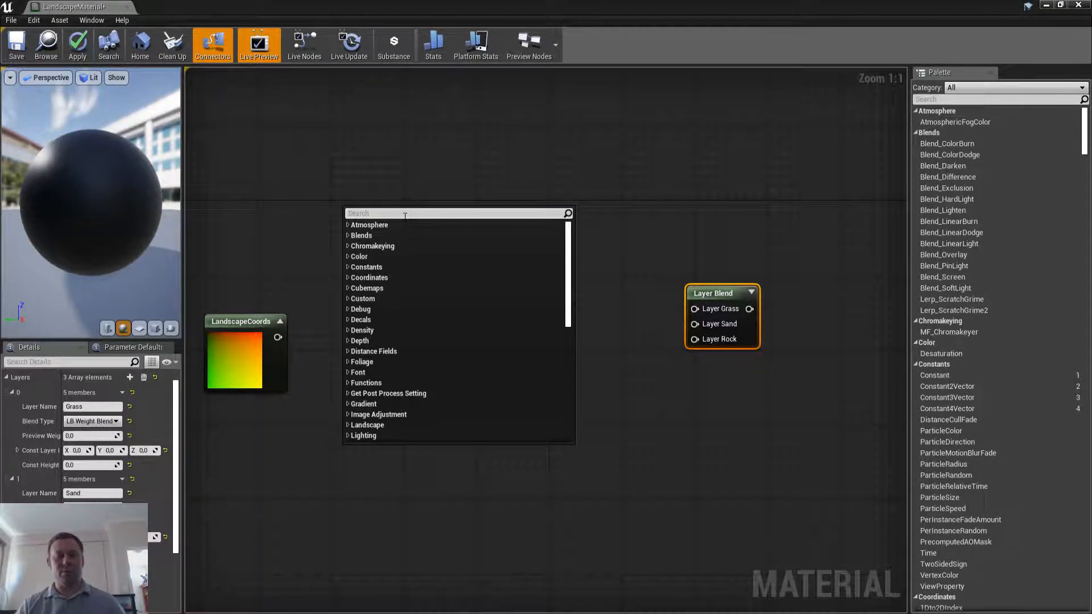
pyautogui.write('textru')
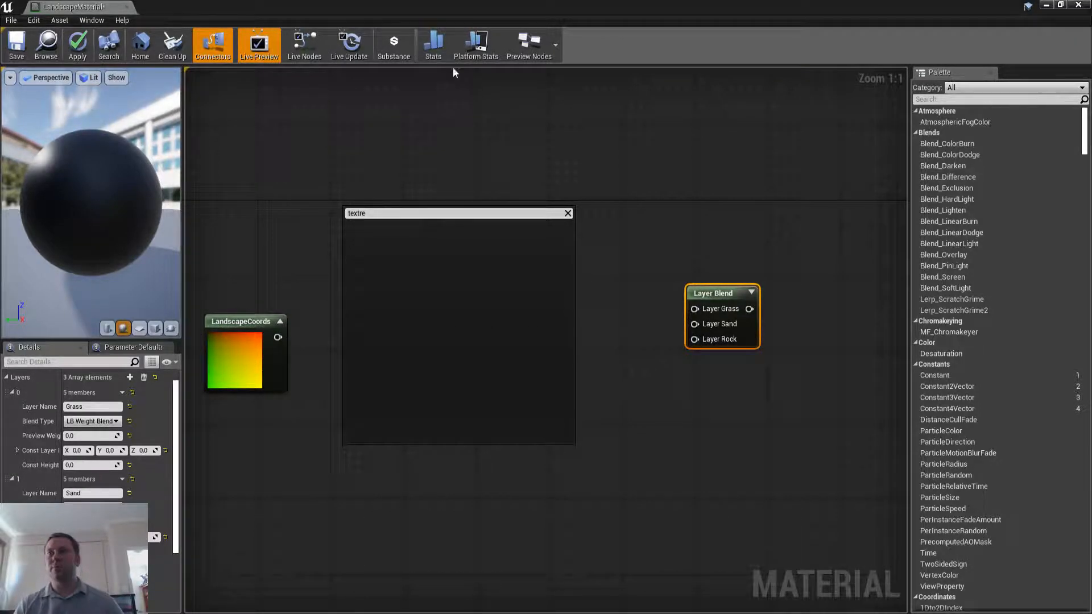
# Shrink the material editor window and place it over the viewport so the project's content folders stay accessible beside it
pyautogui.click(459, 6)
pyautogui.doubleClick(459, 5)
pyautogui.moveTo(341, 122); pyautogui.dragTo(532, 104)
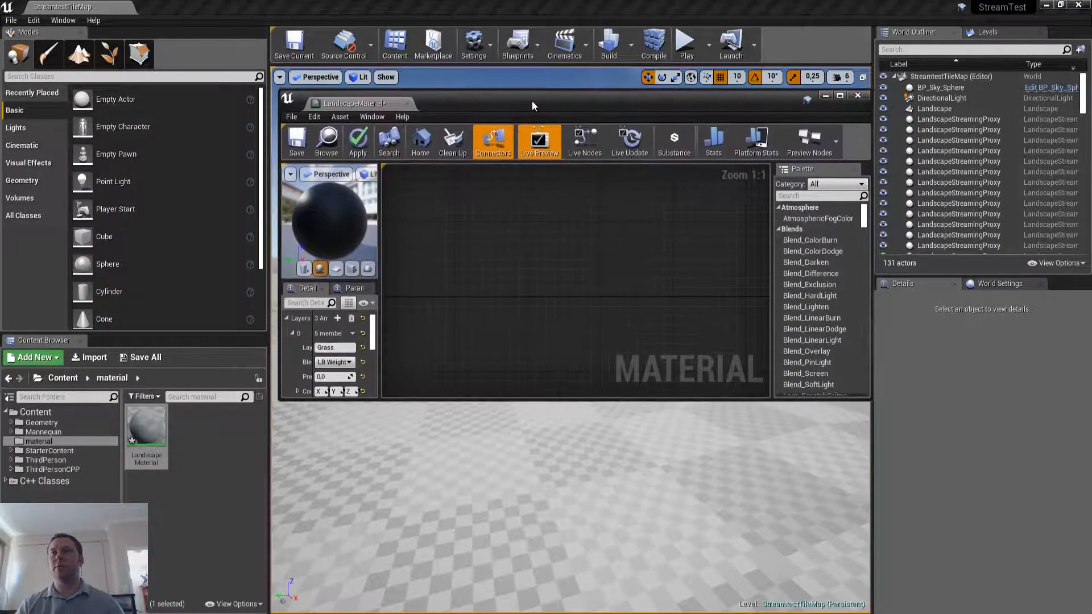
pyautogui.moveTo(871, 398); pyautogui.dragTo(908, 496)
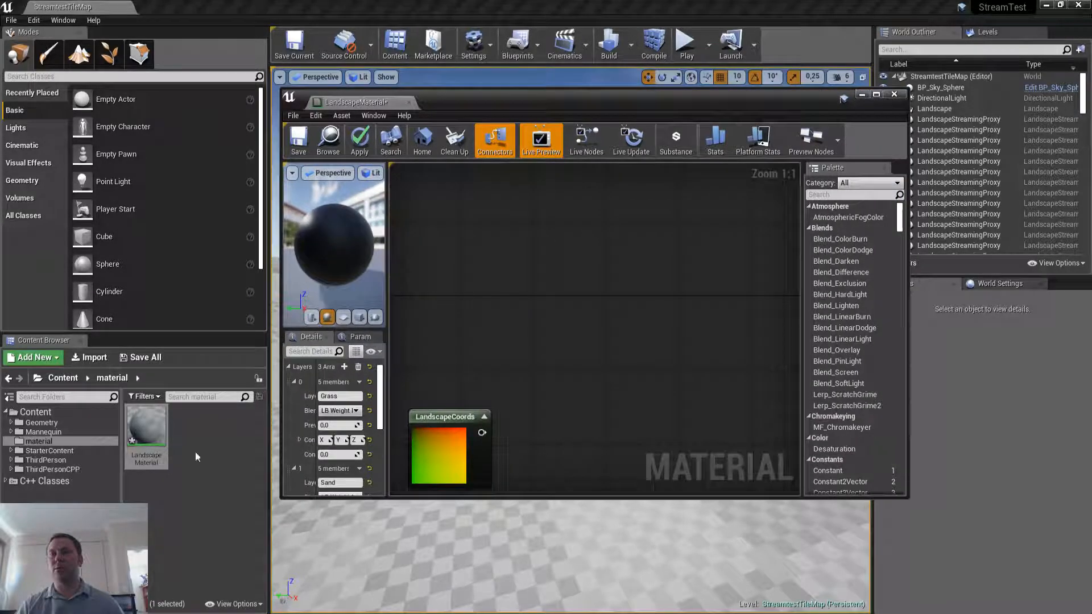
# Look through the StarterContent Materials folder for ground materials suited to the landscape layers
pyautogui.doubleClick(44, 451)
pyautogui.click(59, 507)
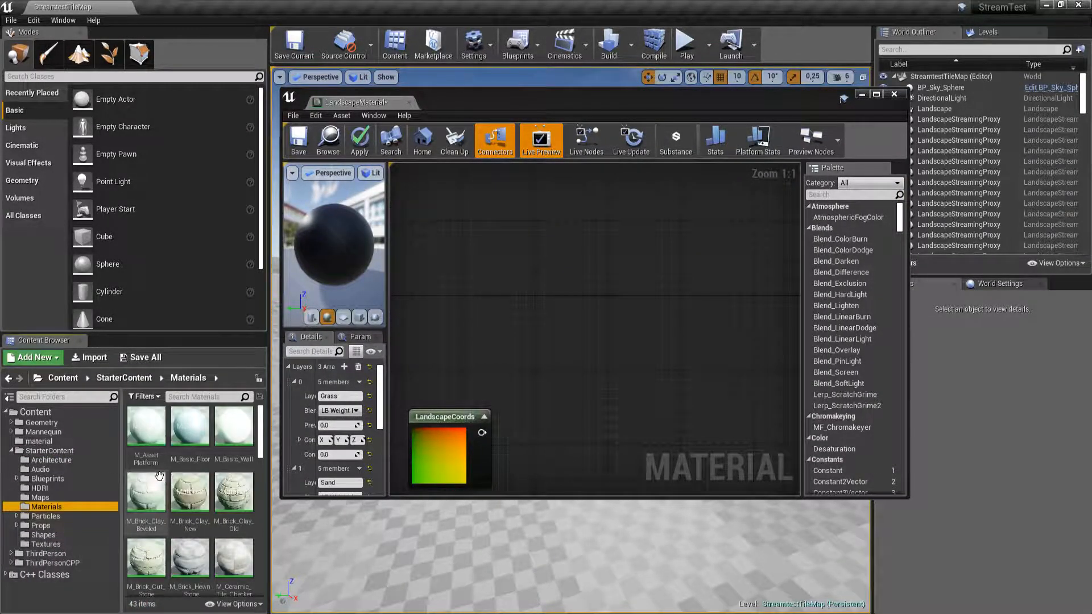
pyautogui.scroll(-3, 182, 489)
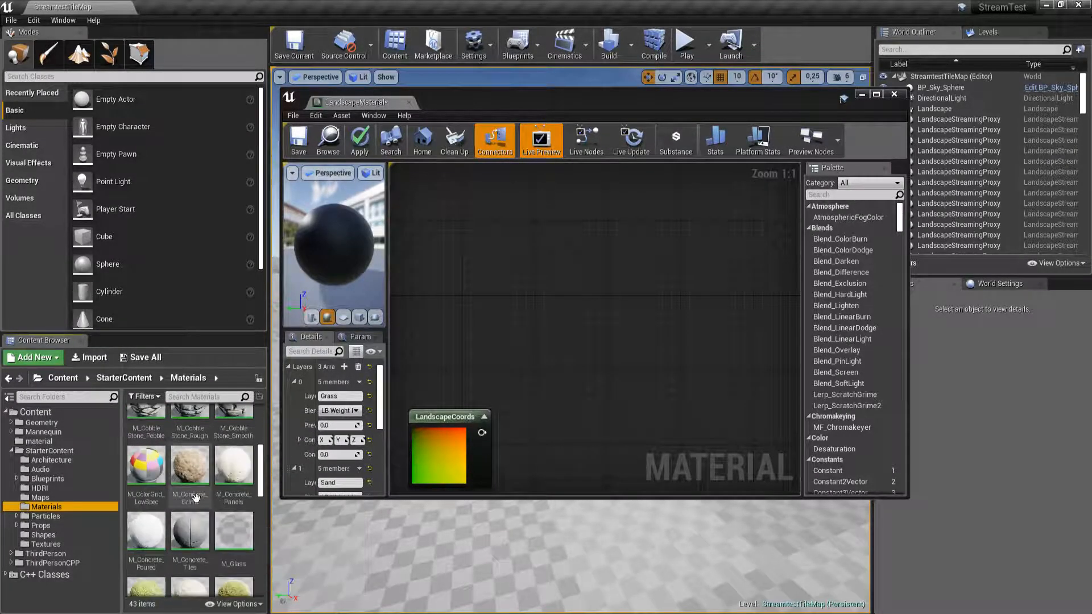
pyautogui.scroll(-3, 196, 498)
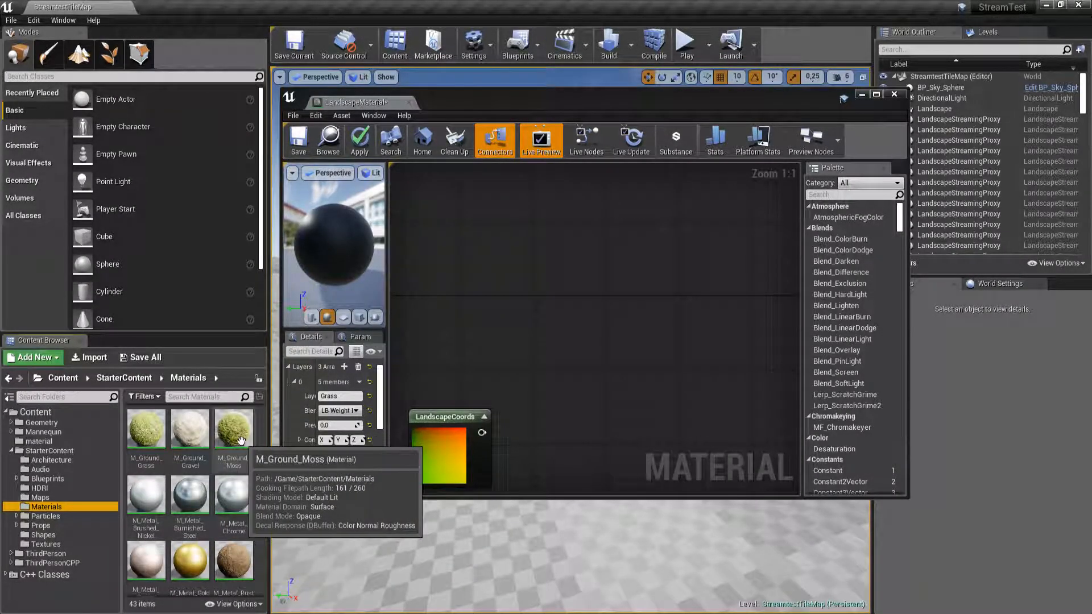
pyautogui.click(144, 433)
pyautogui.scroll(-1, 222, 485)
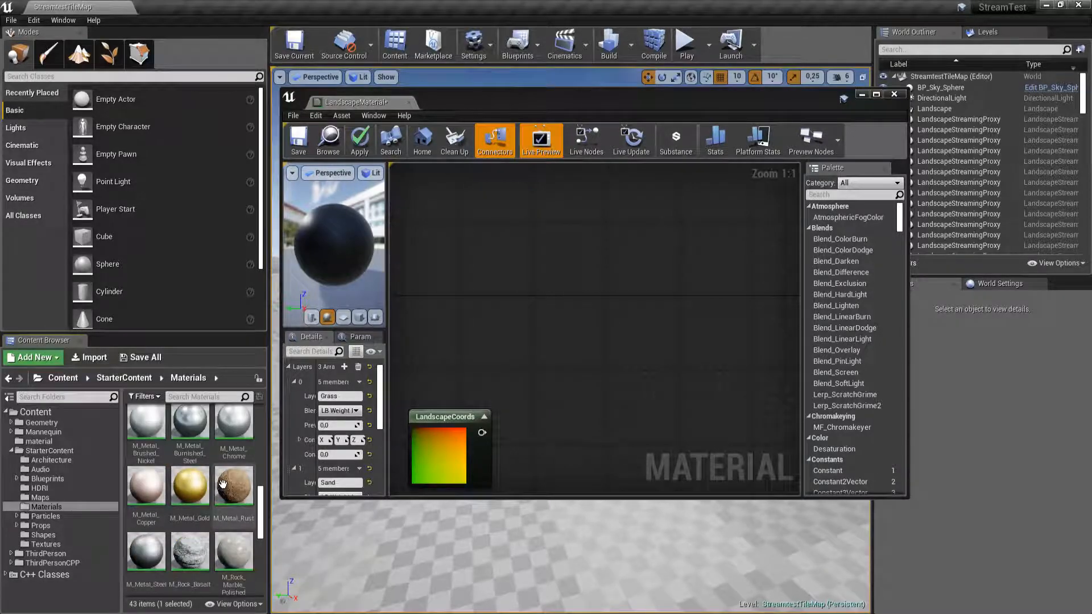
pyautogui.scroll(1, 223, 485)
# Search for grass in the StarterContent Textures folder and add T_Ground_Grass_D to the material graph as a texture sample
pyautogui.click(195, 397)
pyautogui.write('gras')
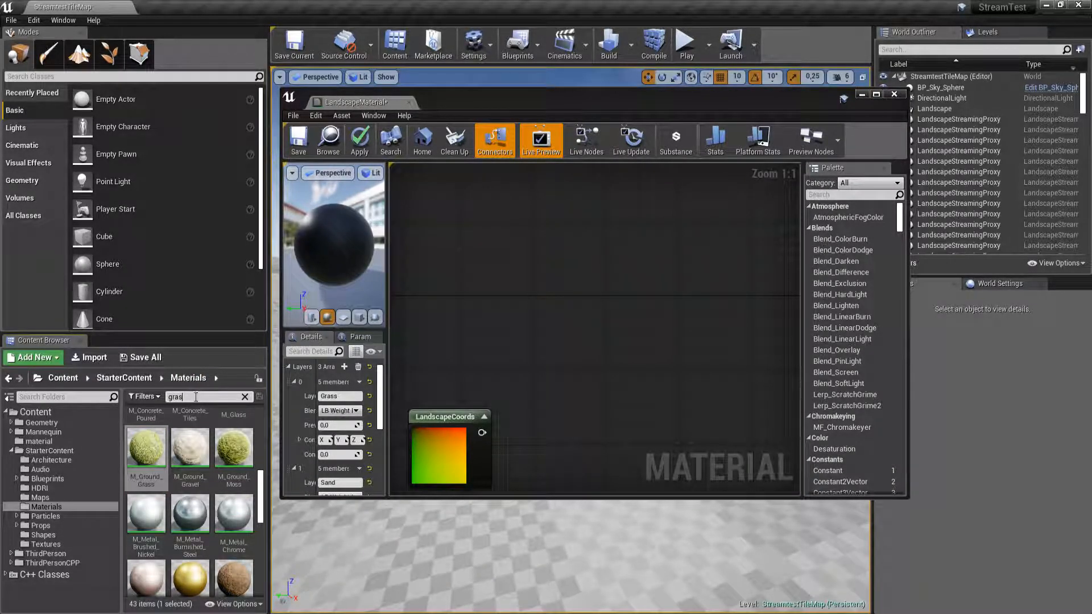
pyautogui.write('s')
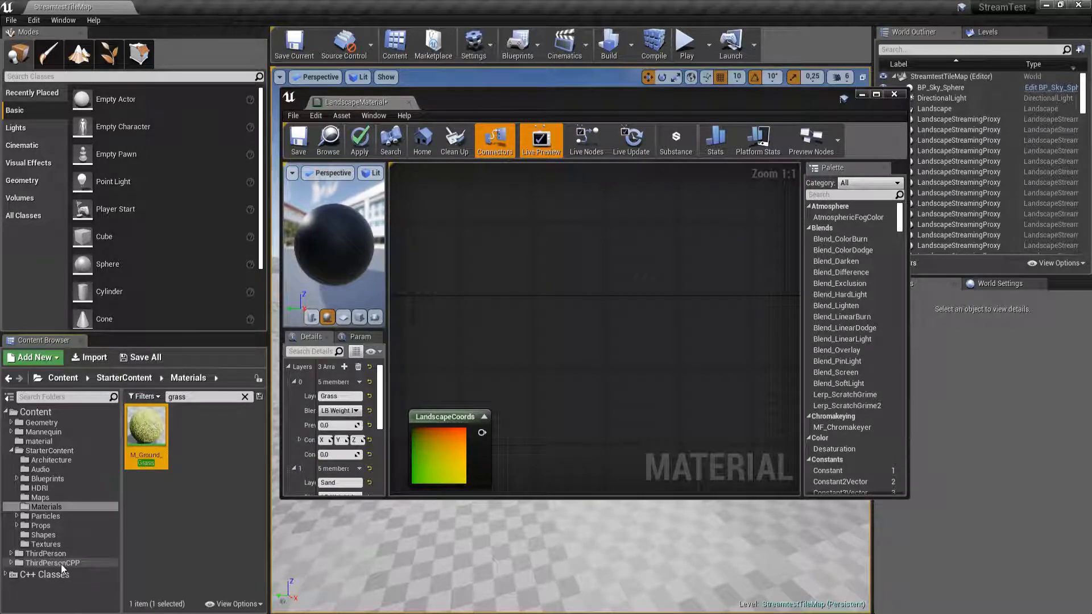
pyautogui.click(64, 543)
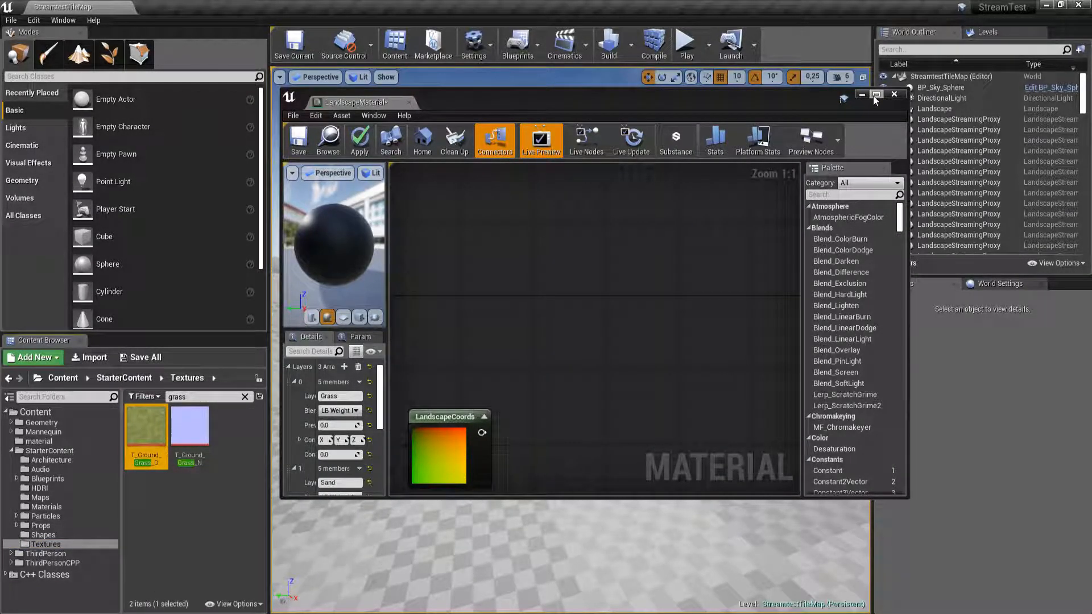
pyautogui.moveTo(157, 446); pyautogui.dragTo(742, 292)
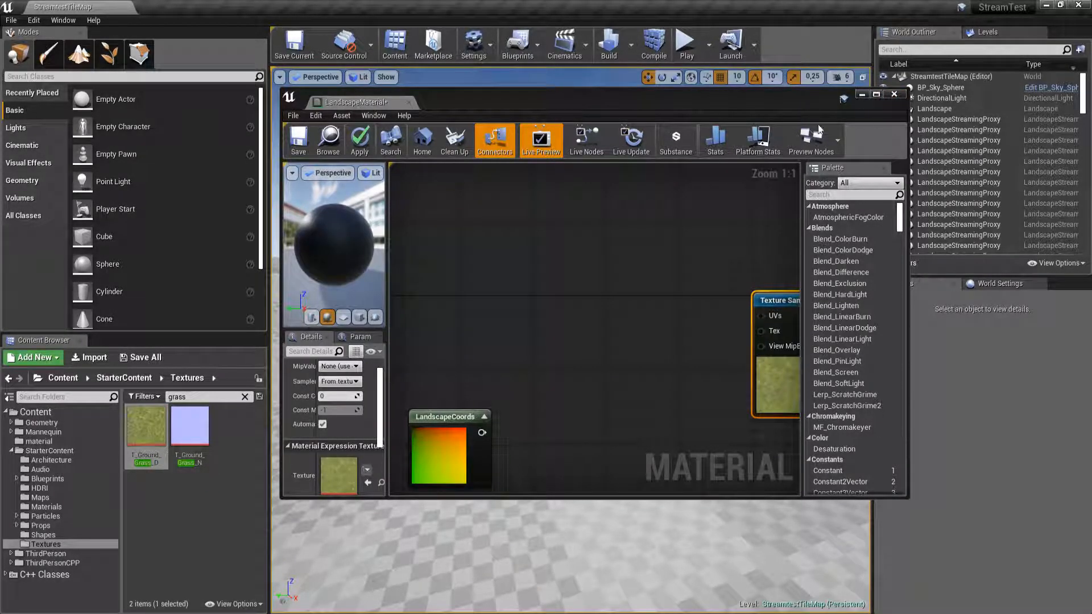
# Find the sand and rock textures and add T_Rock_Sandstone_D and T_Rock_Basalt_D to the material graph as texture samples
pyautogui.click(203, 397)
pyautogui.write('sand')
pyautogui.moveTo(146, 427); pyautogui.dragTo(551, 326)
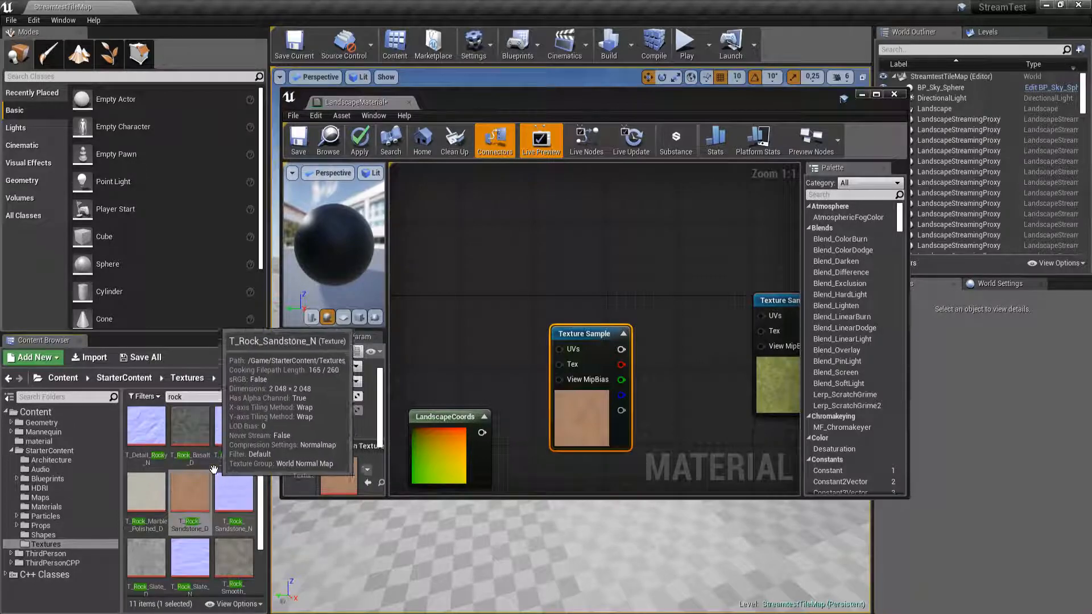
pyautogui.click(200, 434)
pyautogui.moveTo(201, 434); pyautogui.dragTo(502, 261)
# Maximize the material editor and stack the grass, basalt and sandstone samples in a column between LandscapeCoords and Layer Blend
pyautogui.click(876, 94)
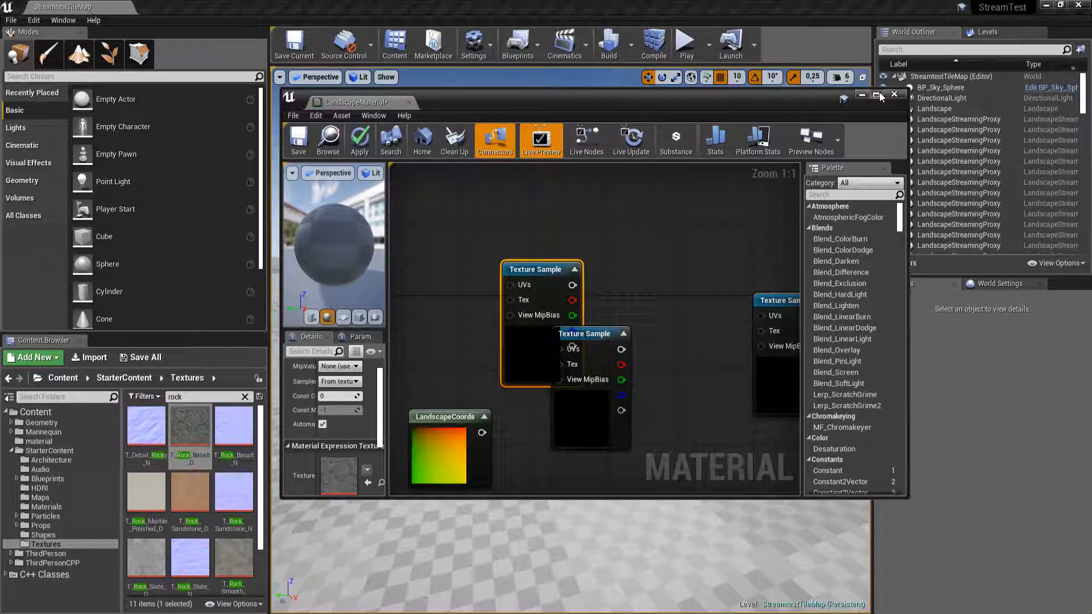
pyautogui.moveTo(397, 143); pyautogui.dragTo(528, 181, button='right')
pyautogui.moveTo(498, 282); pyautogui.dragTo(511, 469)
pyautogui.moveTo(419, 218); pyautogui.dragTo(489, 337)
pyautogui.moveTo(700, 254); pyautogui.dragTo(519, 199)
pyautogui.moveTo(381, 324); pyautogui.dragTo(418, 328, button='right')
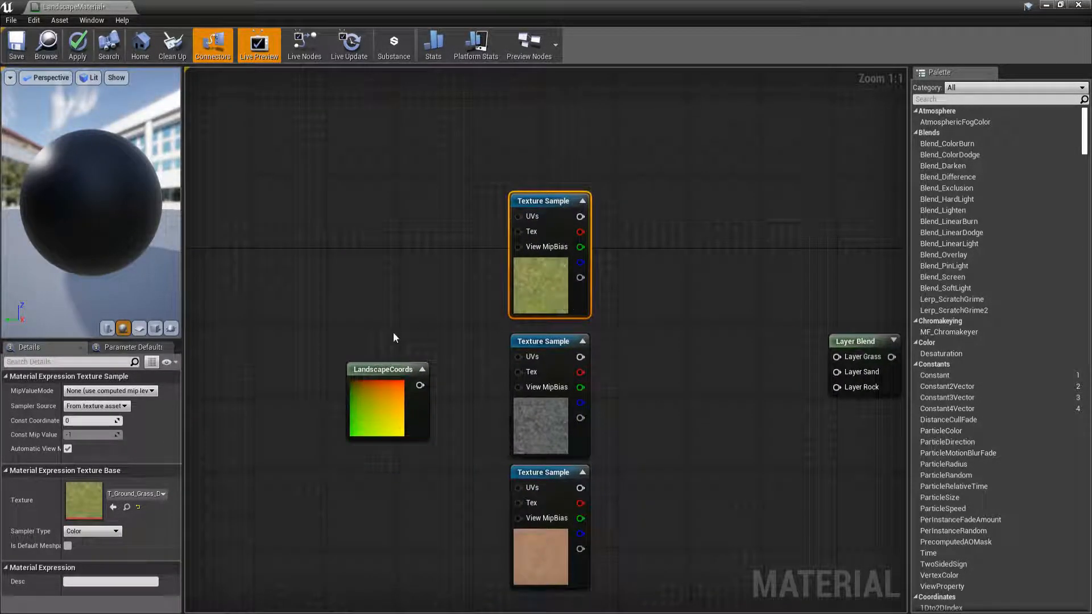
pyautogui.moveTo(382, 373); pyautogui.dragTo(262, 325)
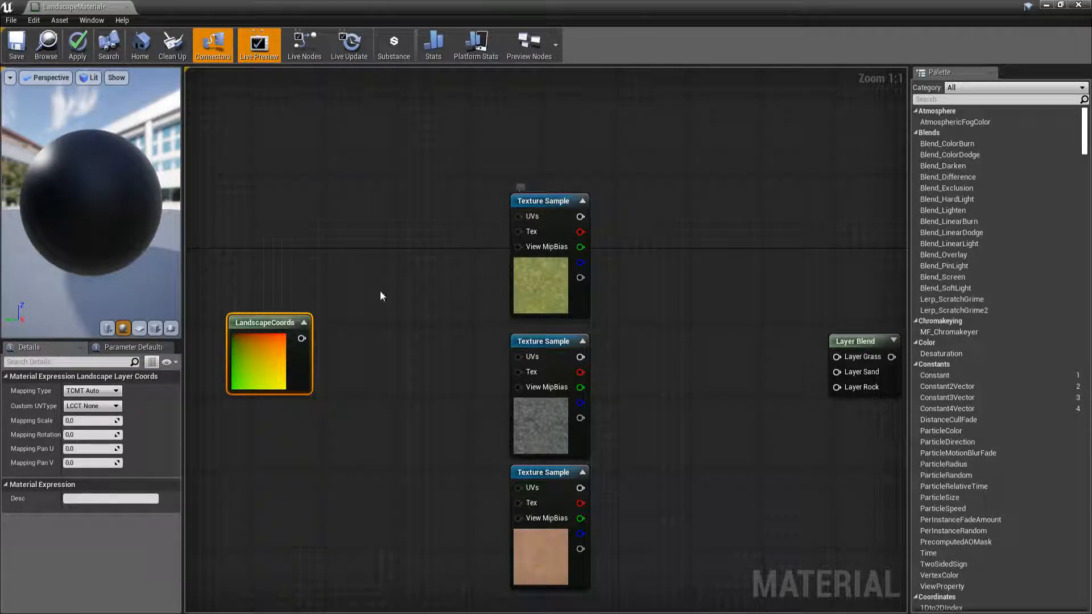
# Connect the LandscapeCoords output to the UVs input of all three texture samples
pyautogui.moveTo(309, 340); pyautogui.dragTo(518, 216)
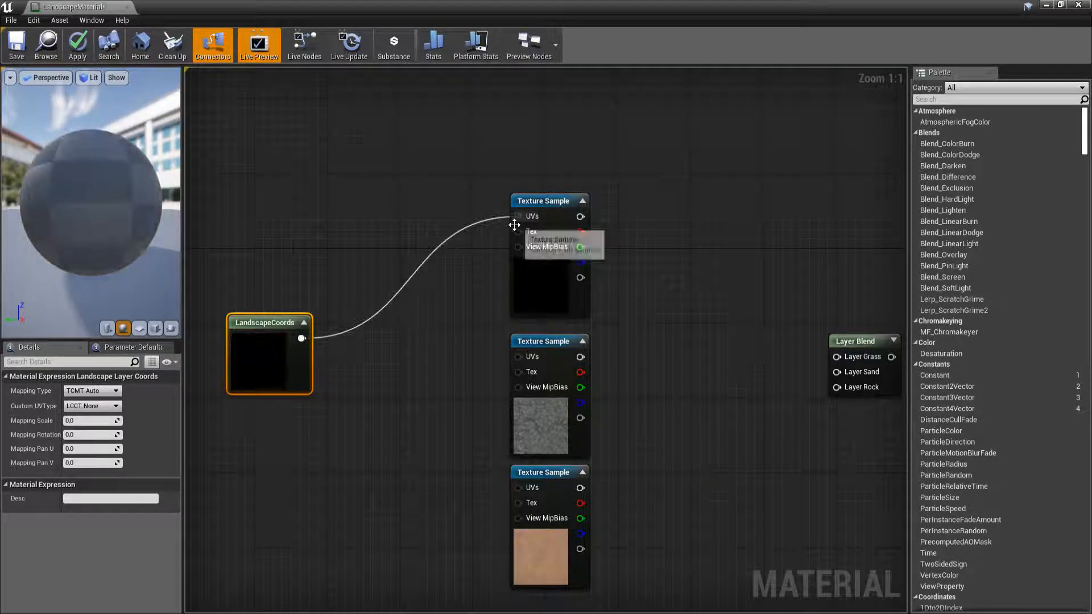
pyautogui.moveTo(306, 335); pyautogui.dragTo(519, 357)
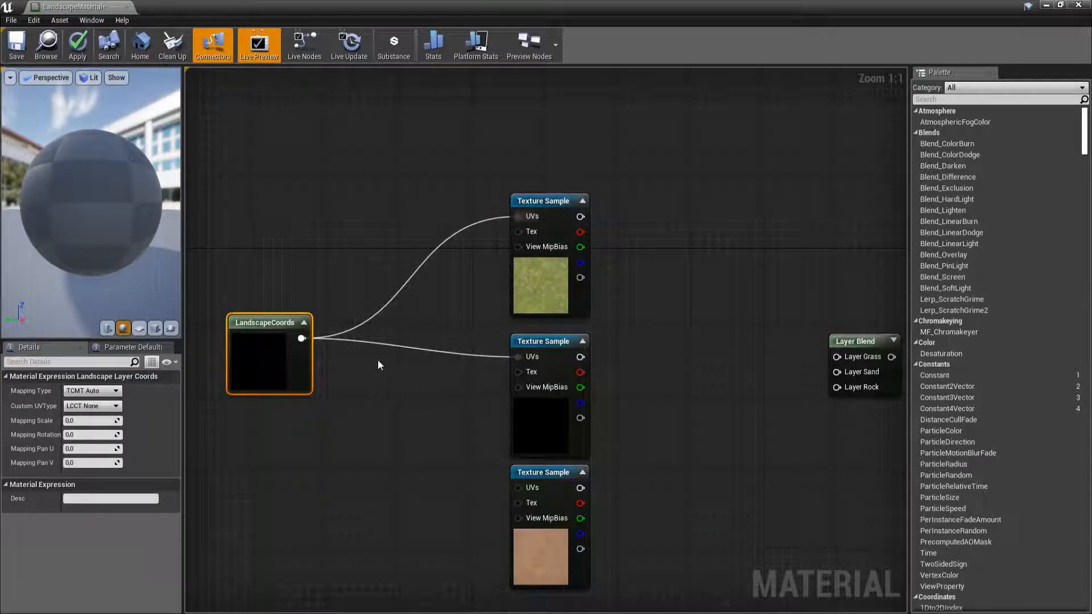
pyautogui.moveTo(302, 337); pyautogui.dragTo(523, 490)
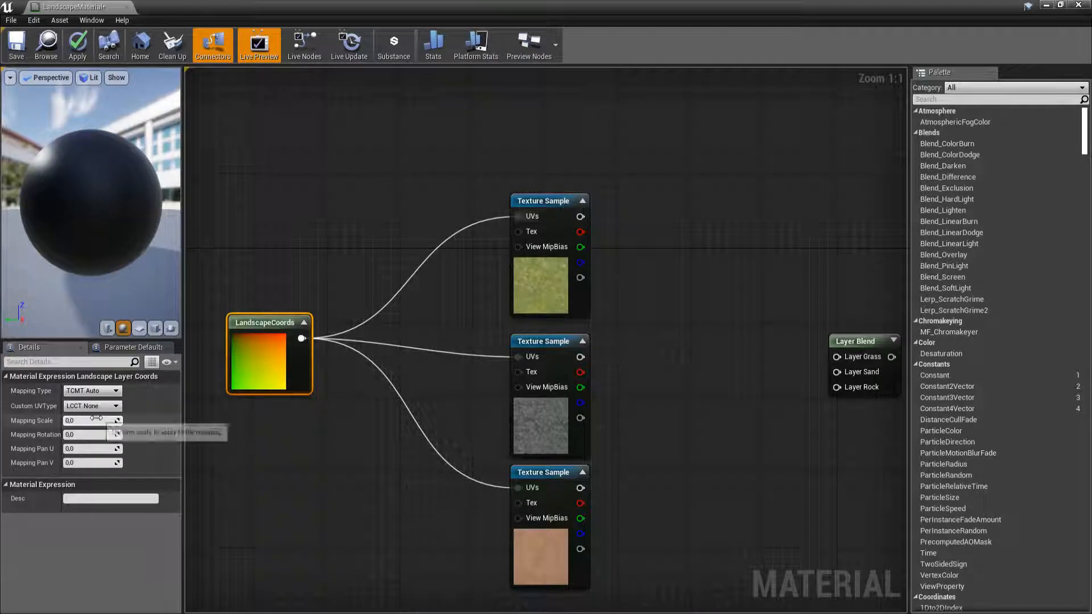
pyautogui.moveTo(265, 282); pyautogui.dragTo(304, 277, button='right')
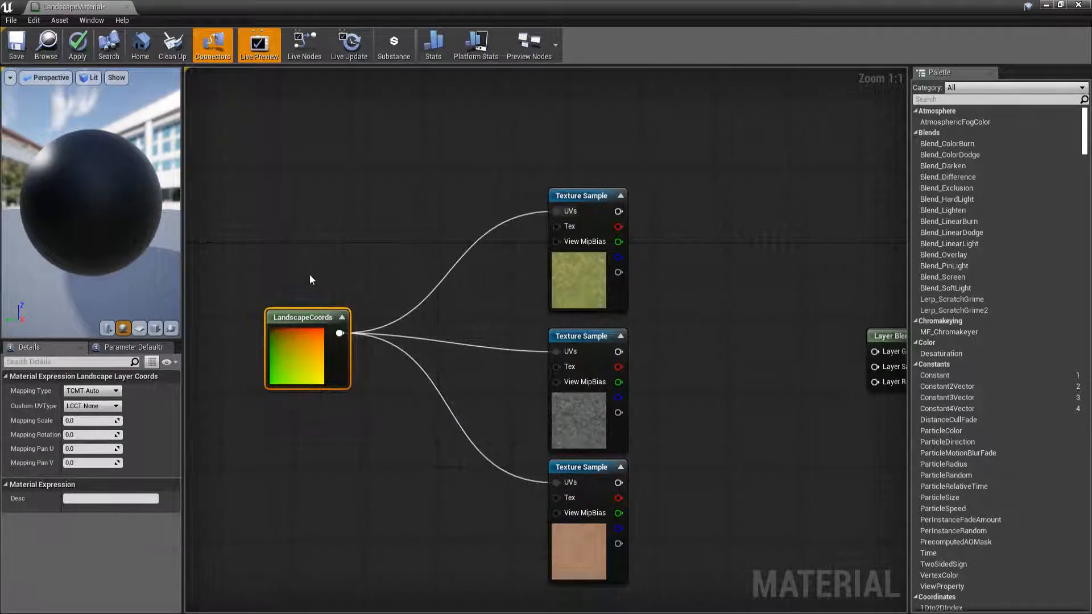
pyautogui.moveTo(308, 314); pyautogui.dragTo(299, 324)
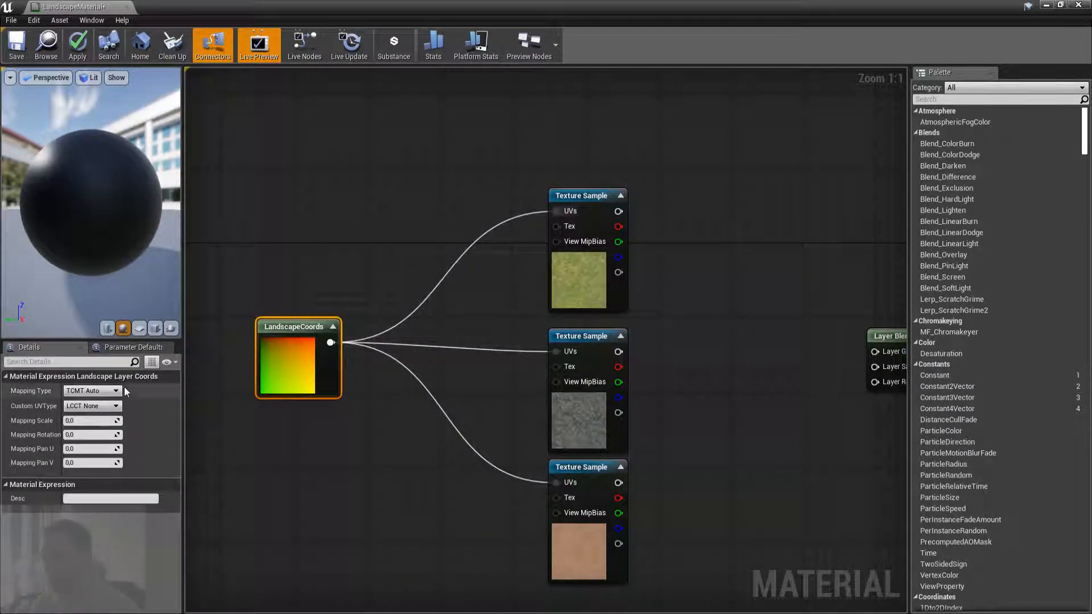
# Try a Mapping Scale of 1 on the LandscapeCoords node and set it back to 0
pyautogui.click(88, 421)
pyautogui.write('1')
pyautogui.press('Tab')
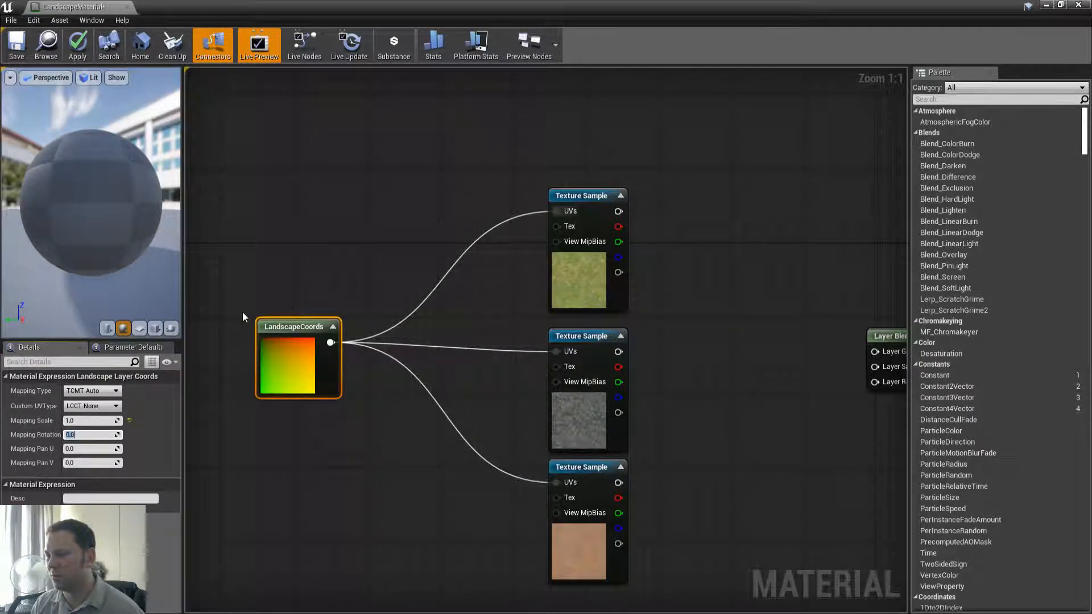
pyautogui.click(91, 421)
pyautogui.write('0')
pyautogui.press('Return')
# Connect the grass texture sample's color output to the Layer Grass input of the Layer Blend node
pyautogui.moveTo(731, 256); pyautogui.dragTo(513, 229, button='right')
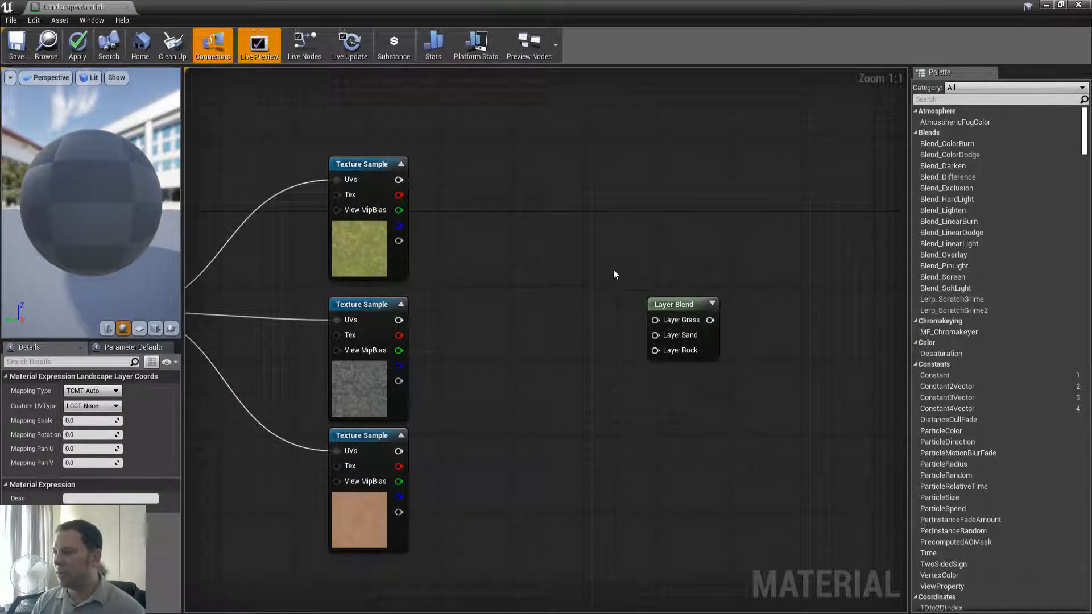
pyautogui.moveTo(640, 278); pyautogui.dragTo(558, 265, button='right')
pyautogui.moveTo(317, 166); pyautogui.dragTo(573, 306)
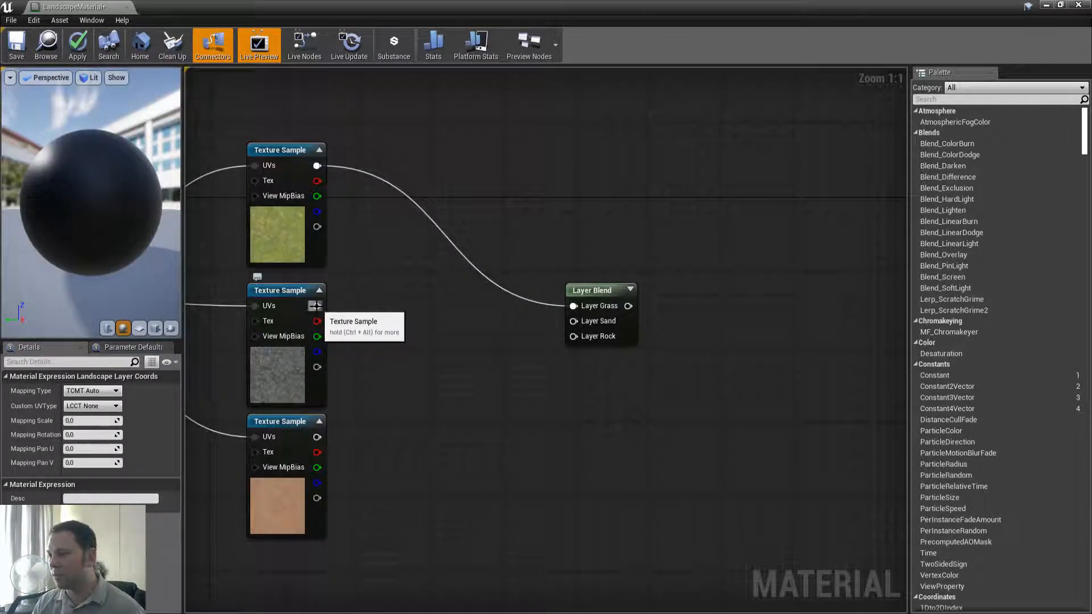
# Swap the sandstone and basalt samples' positions and connect their color outputs to Layer Sand and Layer Rock respectively
pyautogui.moveTo(280, 290); pyautogui.dragTo(432, 468)
pyautogui.moveTo(296, 421); pyautogui.dragTo(305, 292)
pyautogui.moveTo(445, 468); pyautogui.dragTo(300, 429)
pyautogui.moveTo(324, 305); pyautogui.dragTo(573, 320)
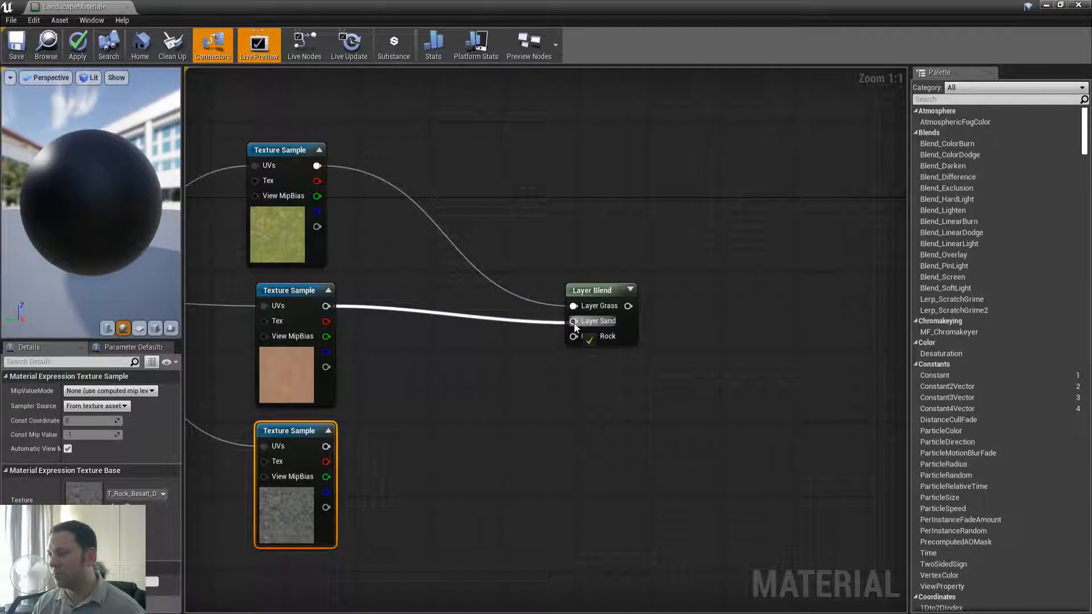
pyautogui.moveTo(325, 446); pyautogui.dragTo(574, 336)
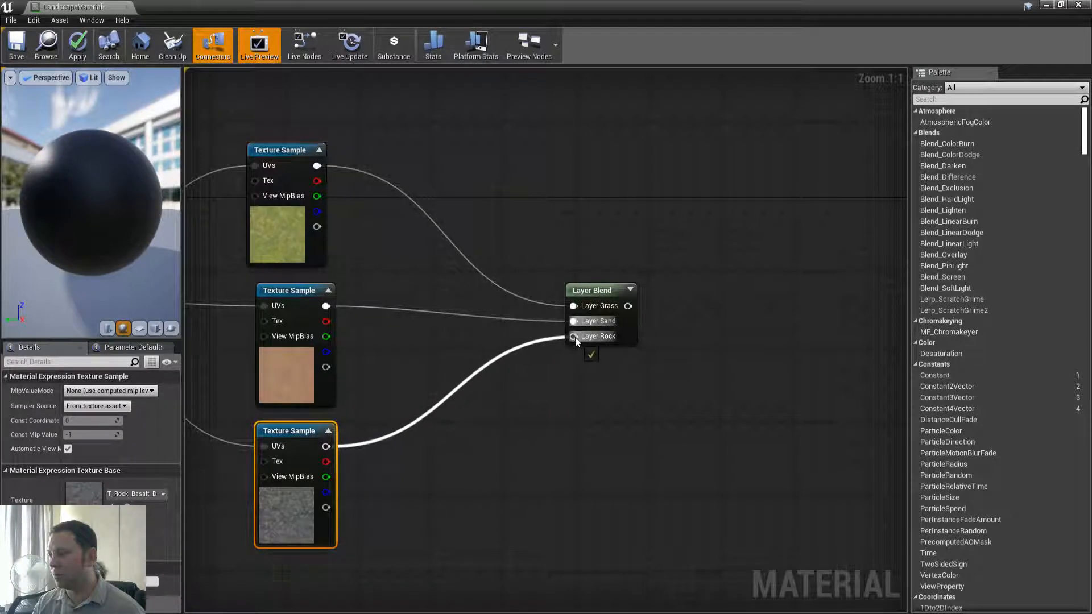
# Connect the Layer Blend output to the LandscapeMaterial node's Base Color and save the material
pyautogui.scroll(-2, 870, 242)
pyautogui.moveTo(869, 242); pyautogui.dragTo(557, 295, button='right')
pyautogui.moveTo(390, 323); pyautogui.dragTo(660, 276)
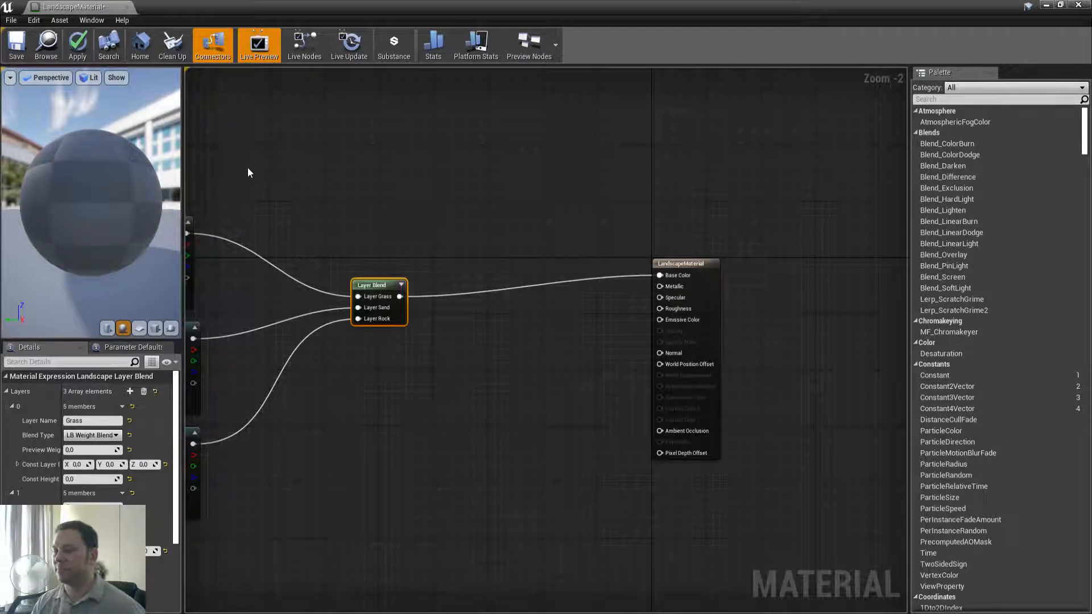
pyautogui.click(17, 46)
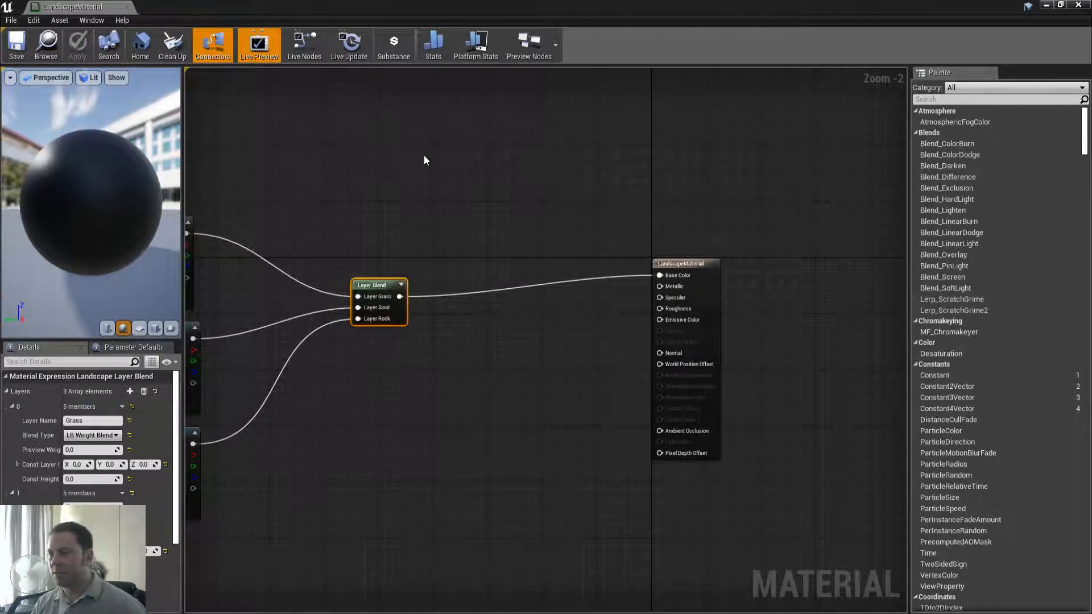
# Check the LandscapeCoords node's mapping settings and move the restored material editor window clear of the level editor
pyautogui.moveTo(424, 155); pyautogui.dragTo(612, 194, button='right')
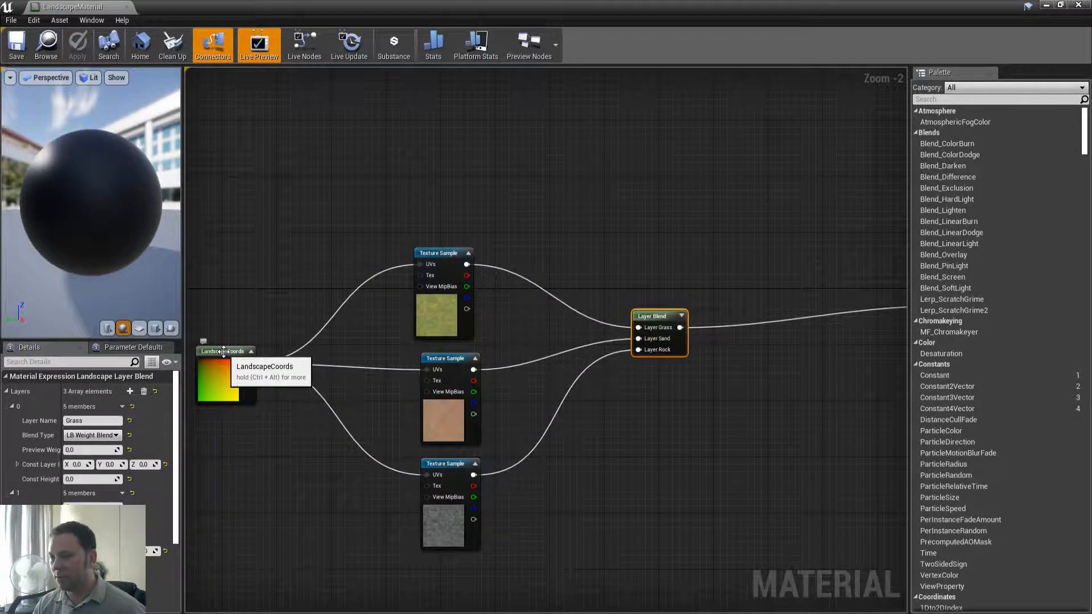
pyautogui.click(225, 374)
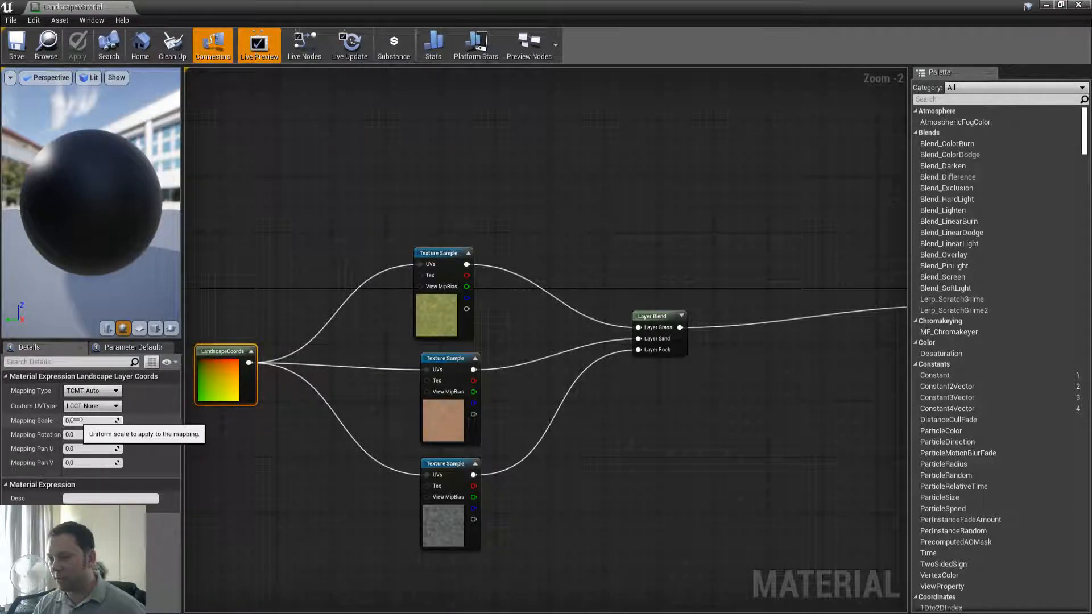
pyautogui.click(1061, 5)
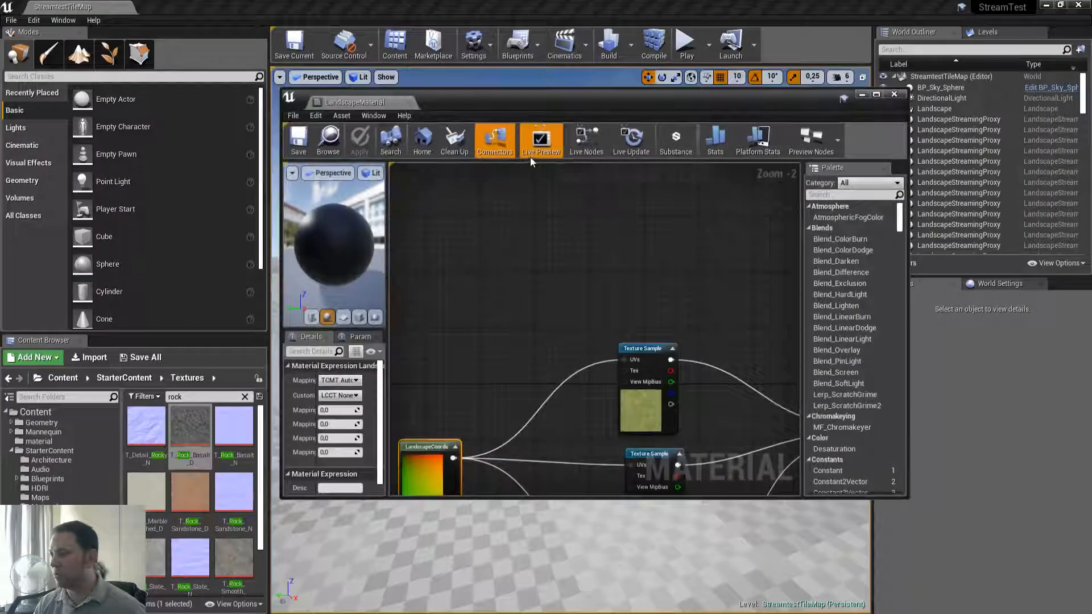
pyautogui.moveTo(599, 98); pyautogui.dragTo(0, 103)
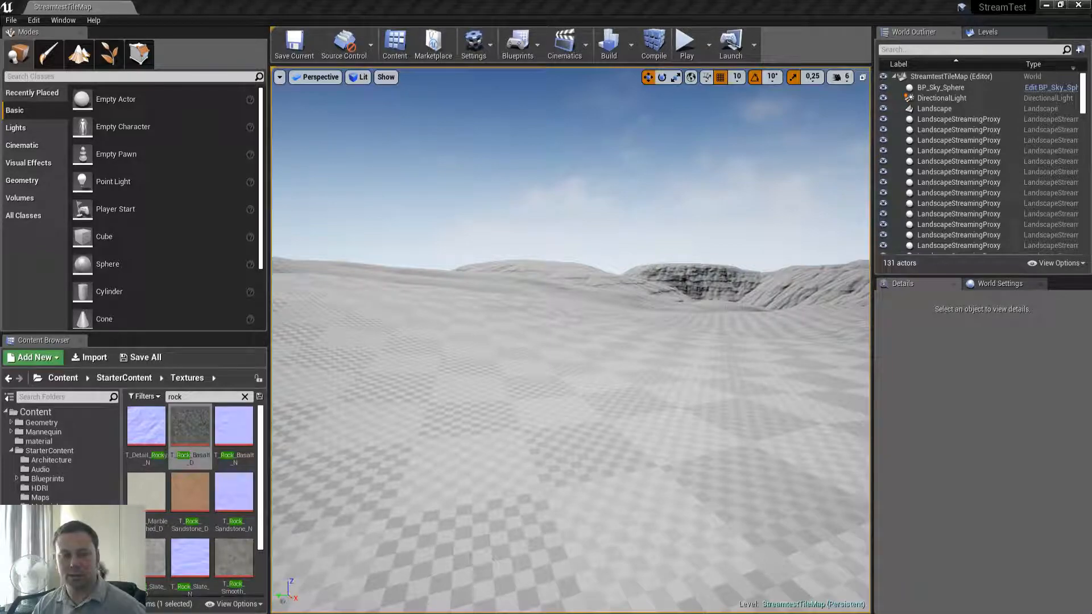
# Select the Landscape actor and look through the LandscapeStreamingProxy and LevelBounds actors listed with it
pyautogui.moveTo(490, 205); pyautogui.dragTo(512, 227, button='right')
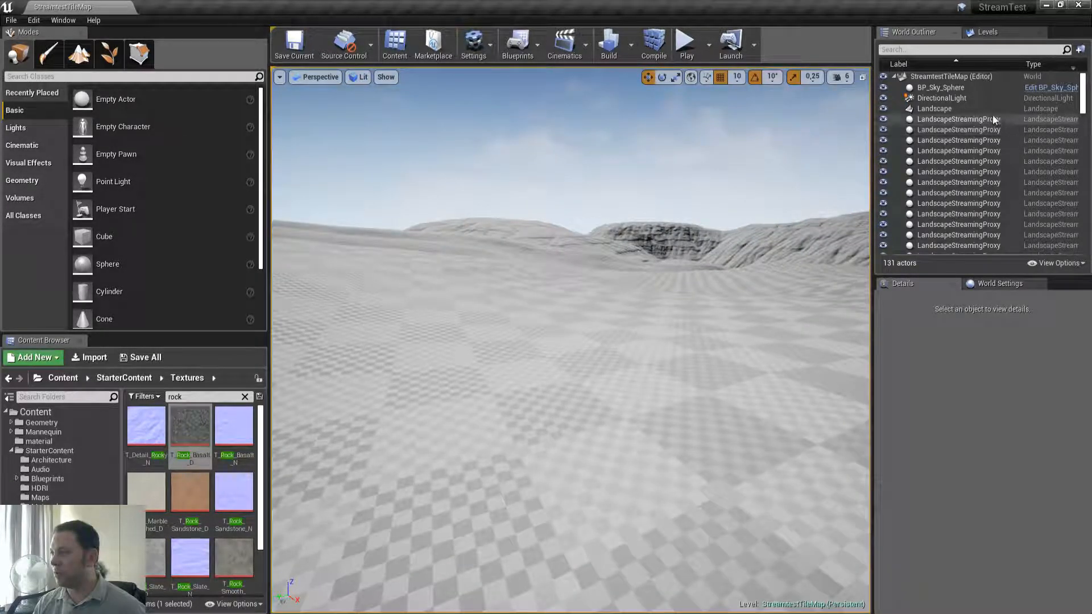
pyautogui.click(948, 109)
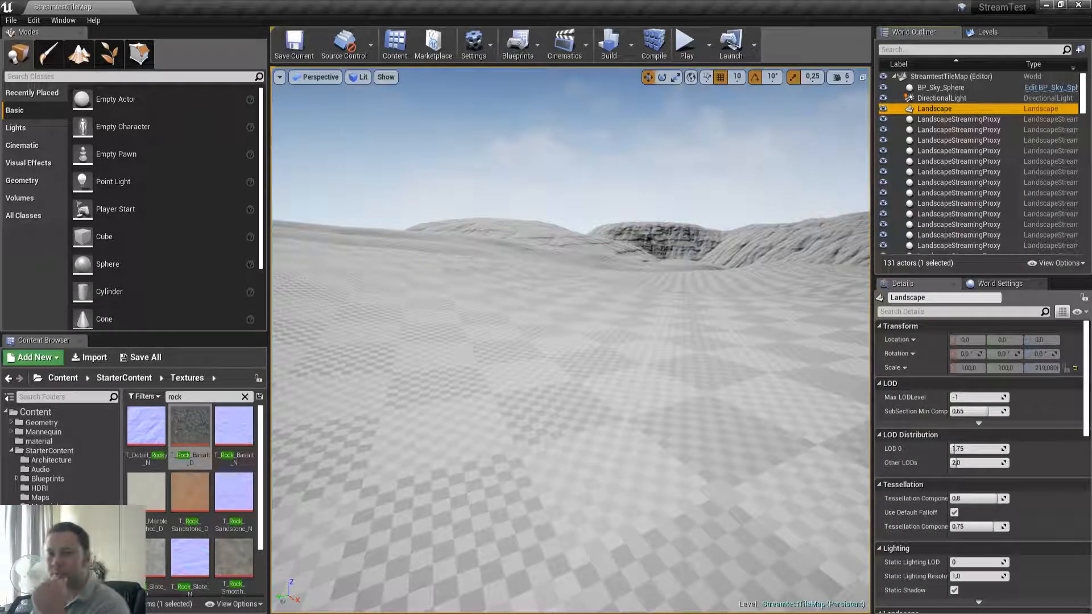
pyautogui.moveTo(0, 109); pyautogui.dragTo(718, 107)
pyautogui.click(976, 94)
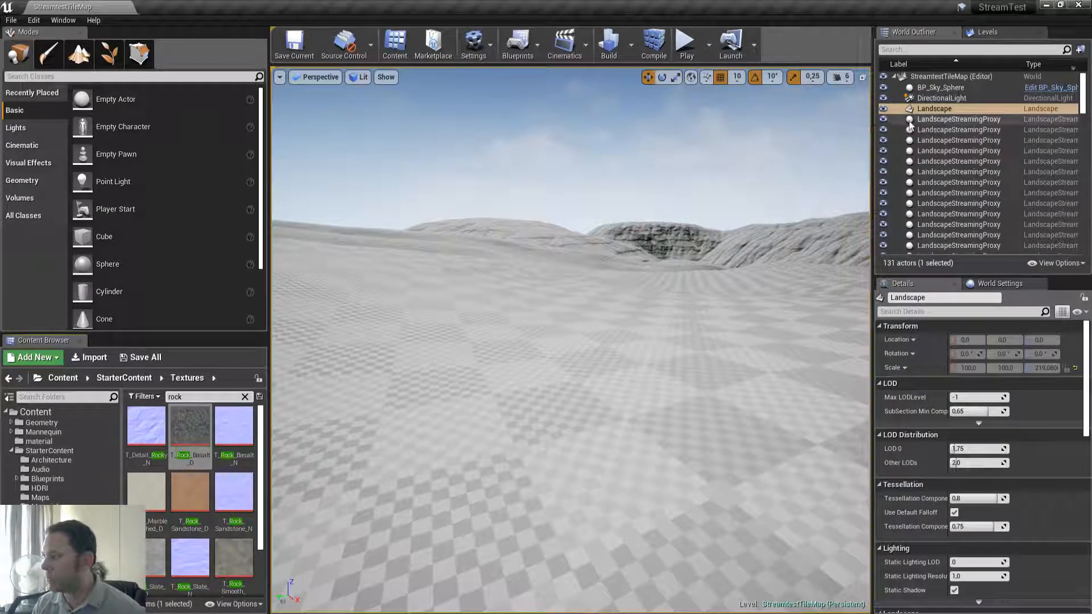
pyautogui.scroll(-2, 951, 190)
pyautogui.scroll(2, 950, 190)
pyautogui.scroll(-5, 949, 173)
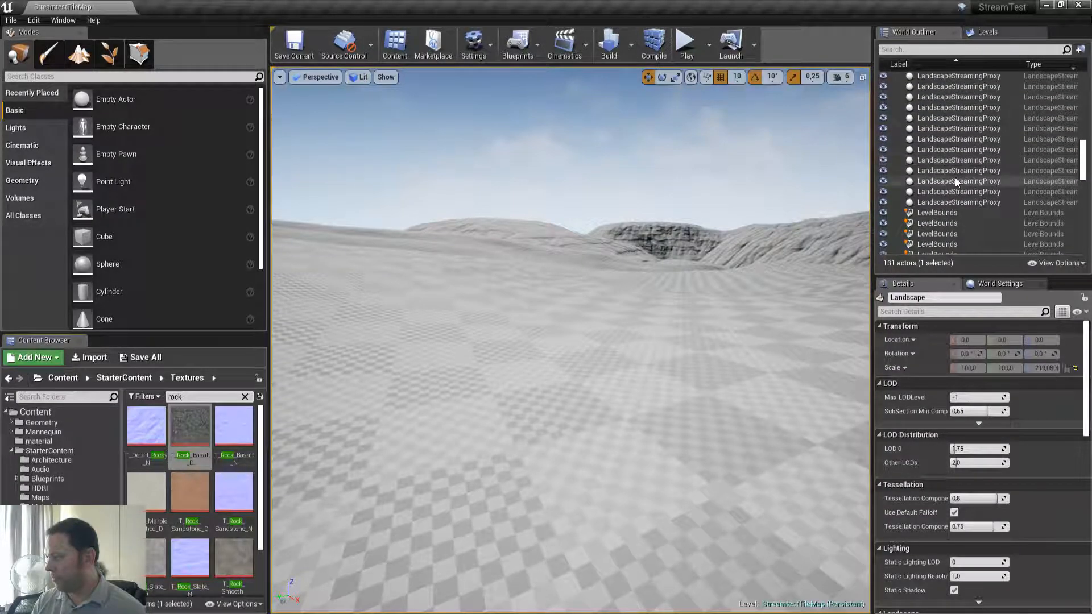
pyautogui.scroll(-8, 956, 182)
pyautogui.scroll(5, 952, 171)
pyautogui.scroll(5, 947, 167)
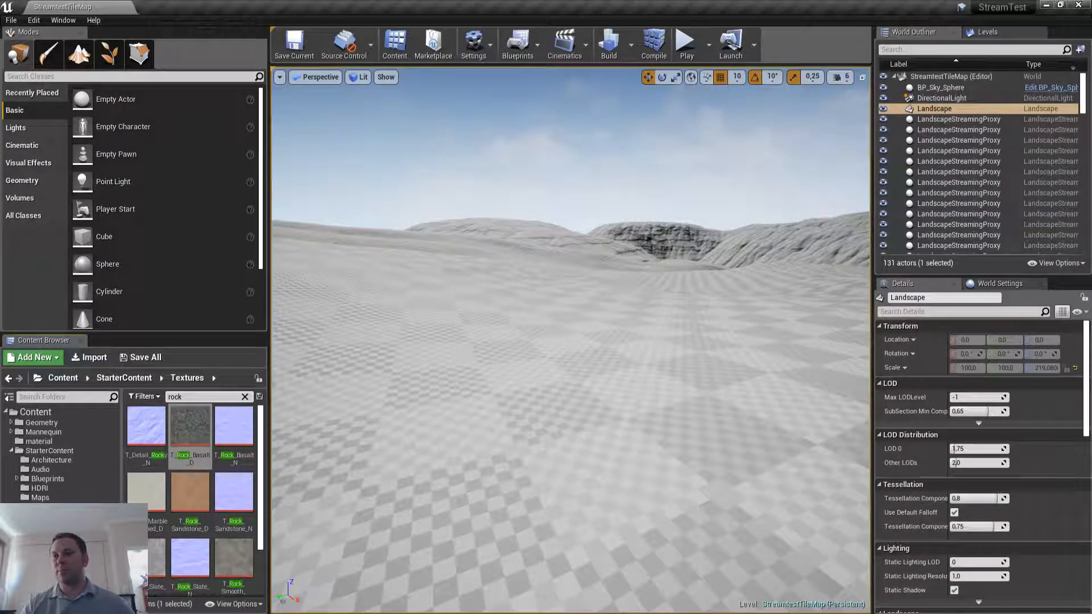
# Switch to File Explorer, check the C++ files in the StreamTest project's Source\StreamTest folder, and go up to Unreal Projects
pyautogui.click(514, 610)
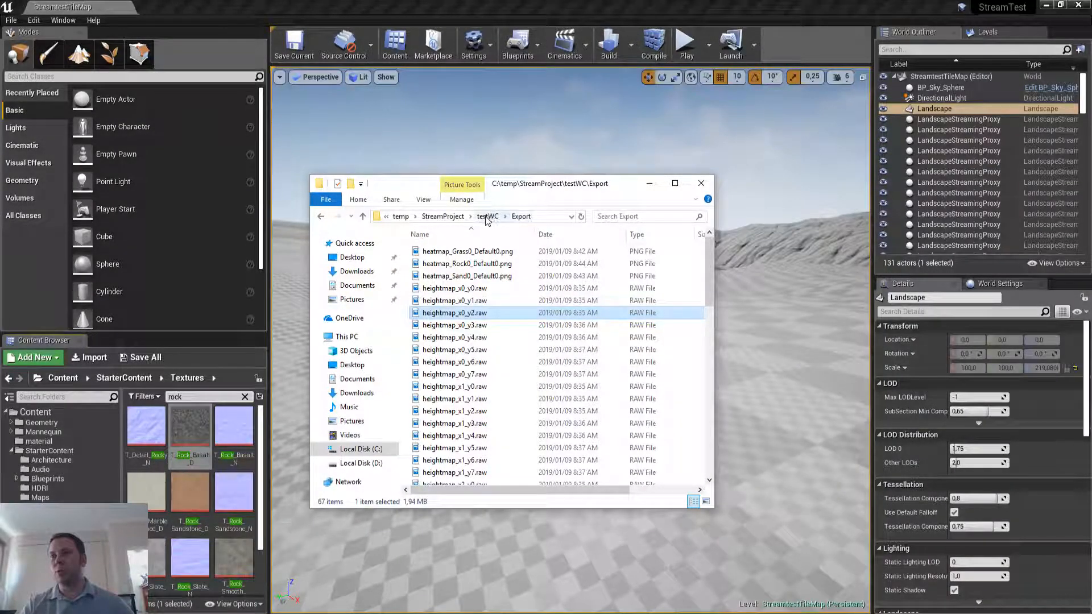
pyautogui.click(399, 612)
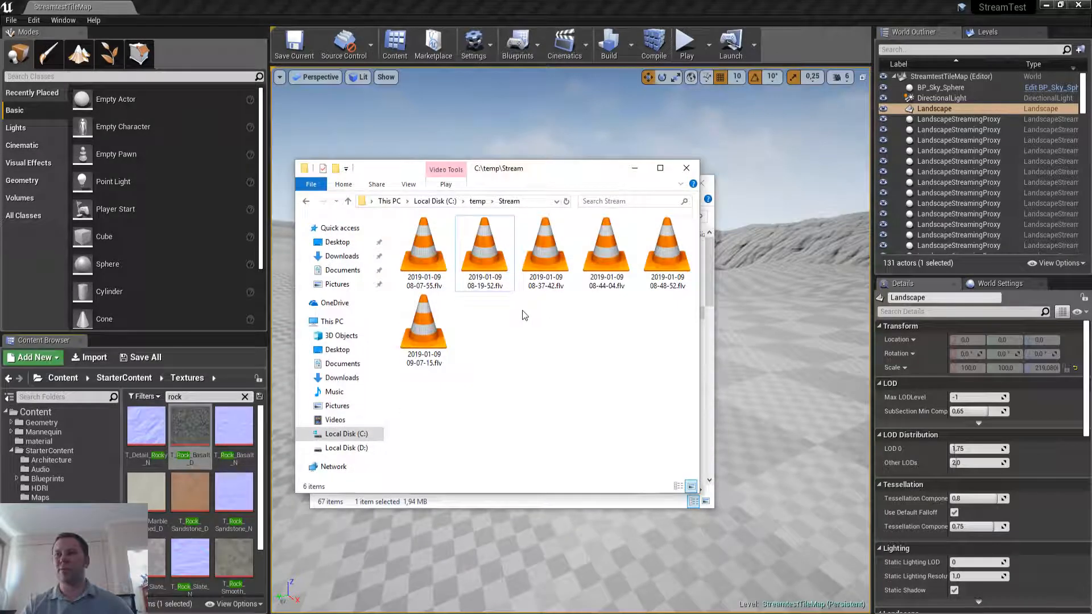
pyautogui.click(483, 613)
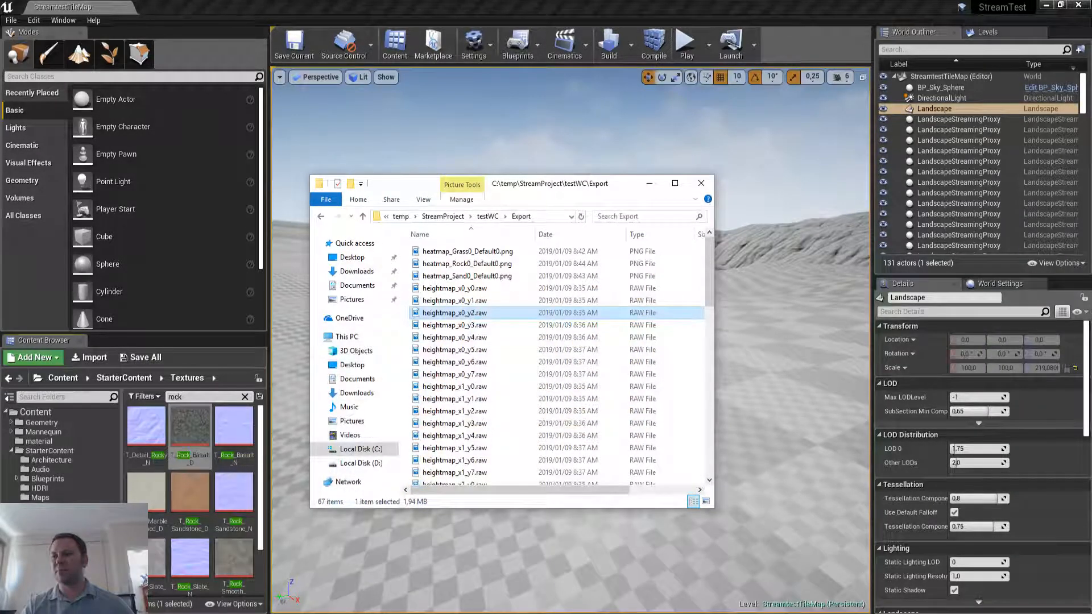
pyautogui.click(512, 612)
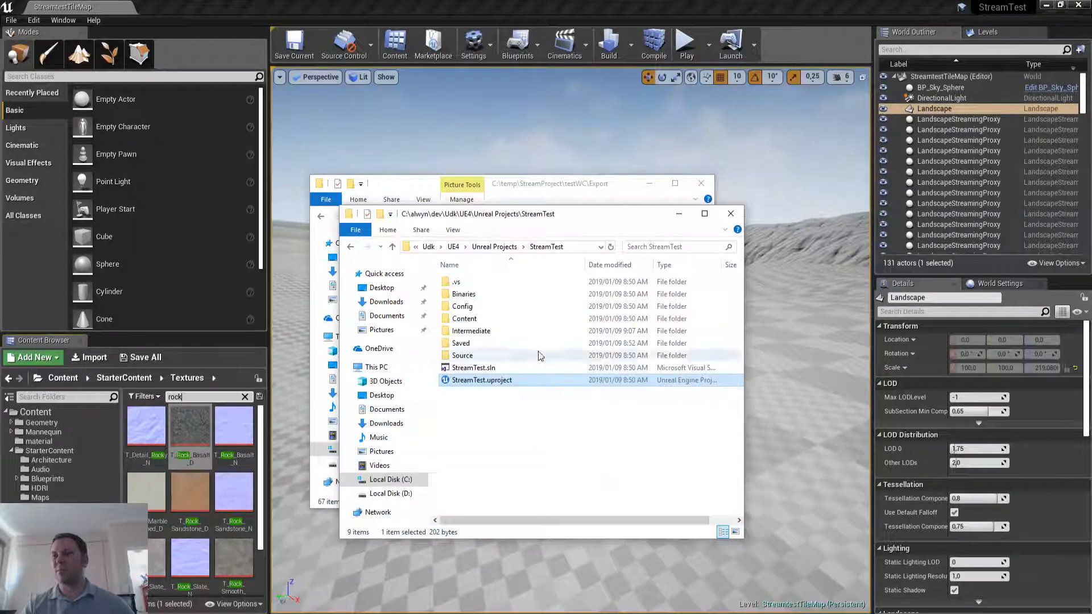
pyautogui.doubleClick(490, 356)
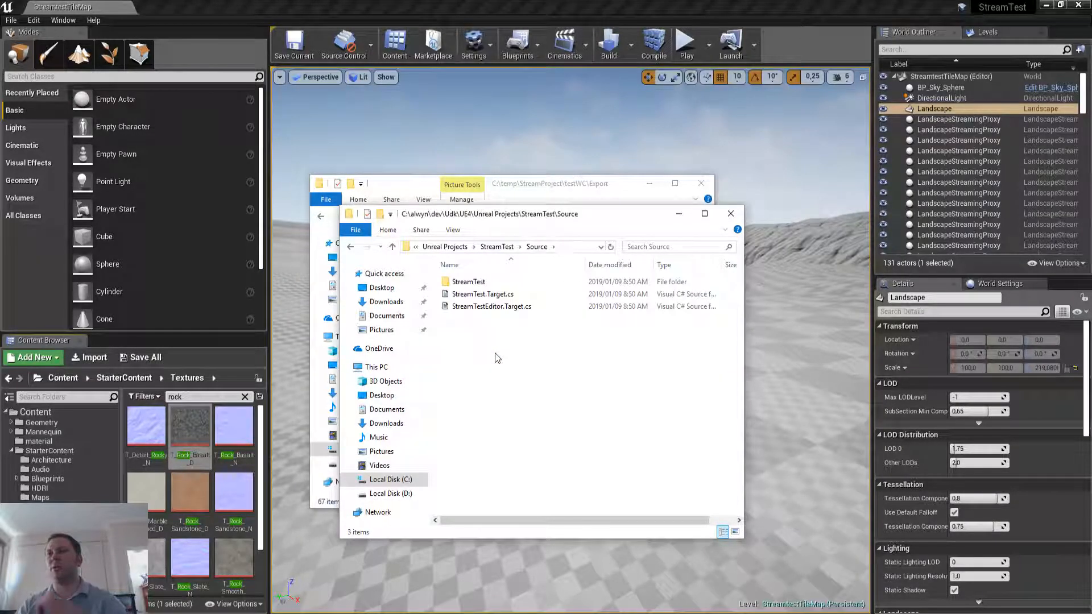
pyautogui.doubleClick(510, 282)
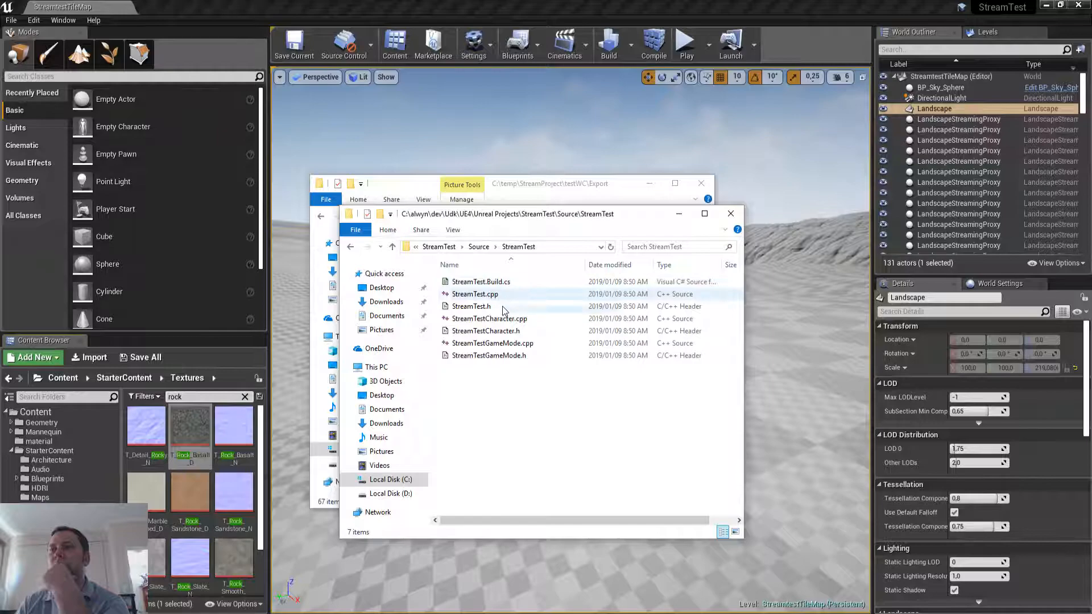
pyautogui.click(479, 247)
pyautogui.click(458, 248)
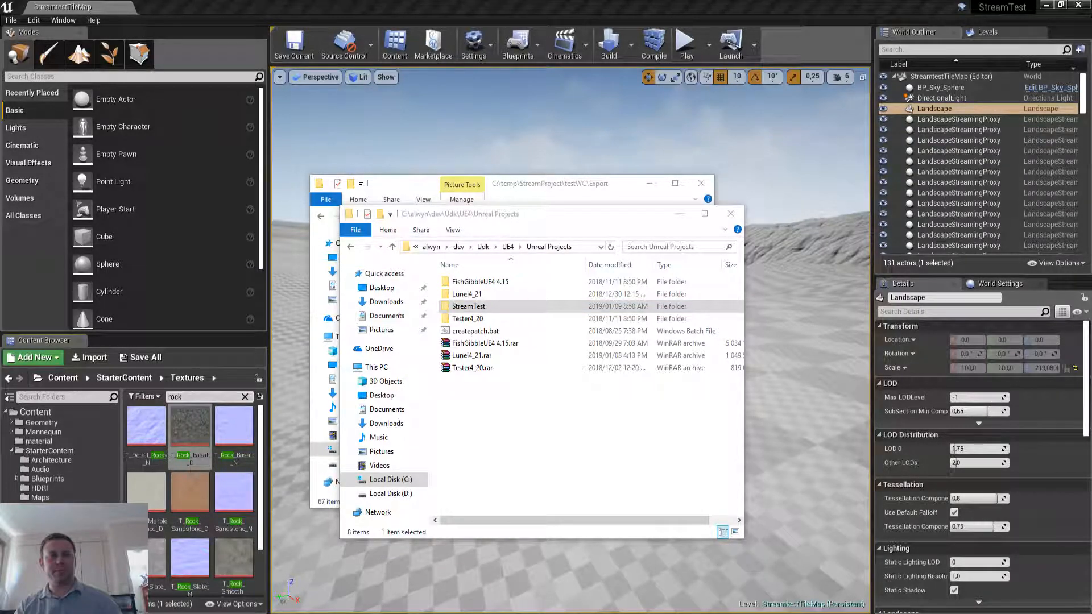
# Browse to StreamTest\Content\ThirdPersonCPP\Maps\heightmap and examine the landscape tile map files
pyautogui.click(496, 306)
pyautogui.doubleClick(495, 306)
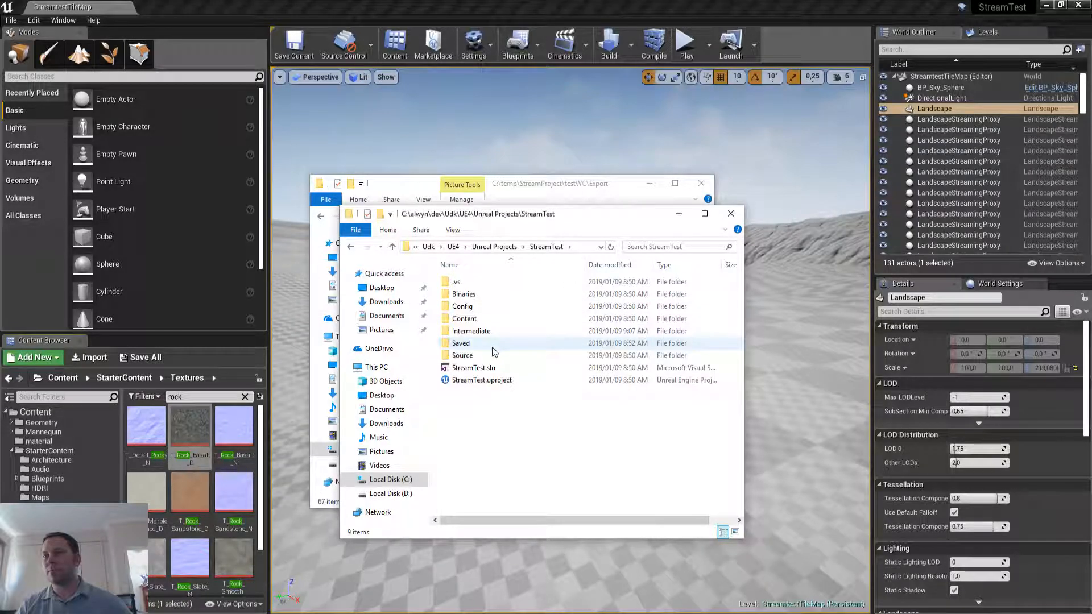
pyautogui.doubleClick(493, 319)
pyautogui.doubleClick(507, 367)
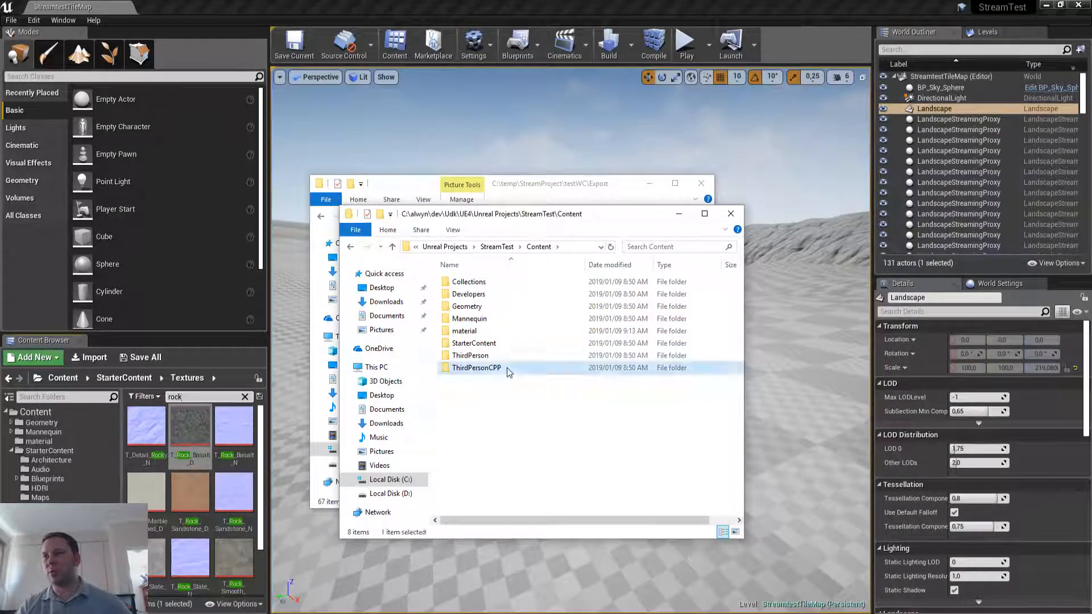
pyautogui.doubleClick(488, 297)
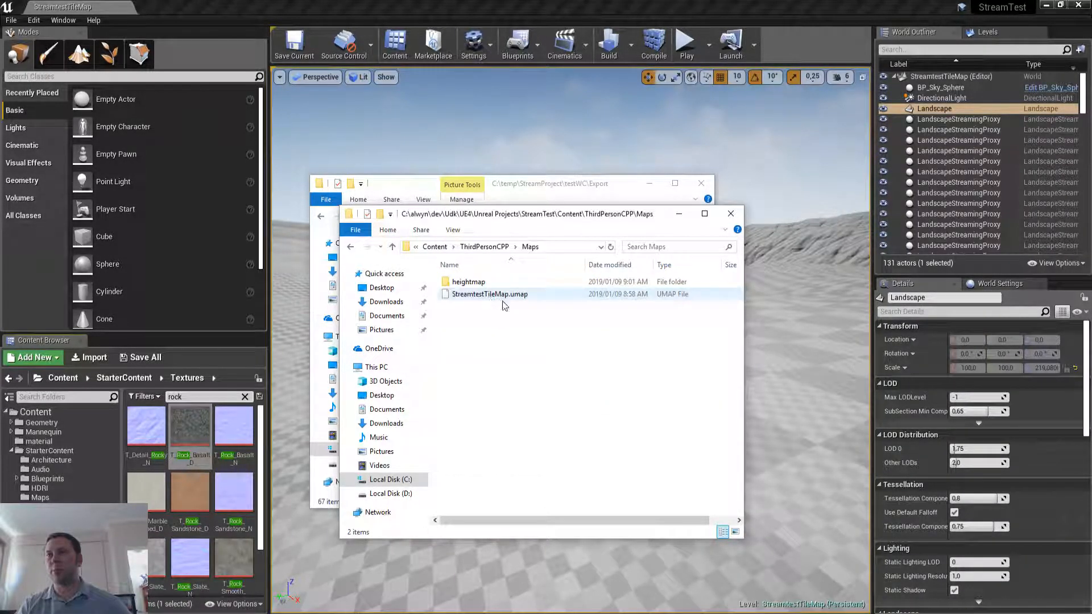
pyautogui.doubleClick(500, 284)
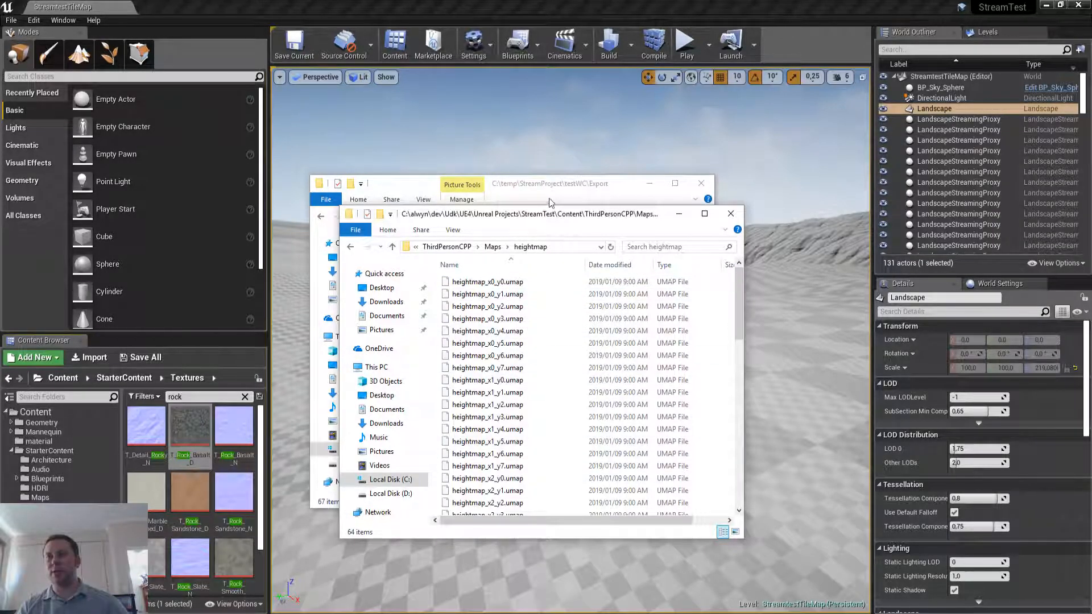
# Go back up to the StreamTest project folder and switch back to Unreal Editor
pyautogui.click(493, 246)
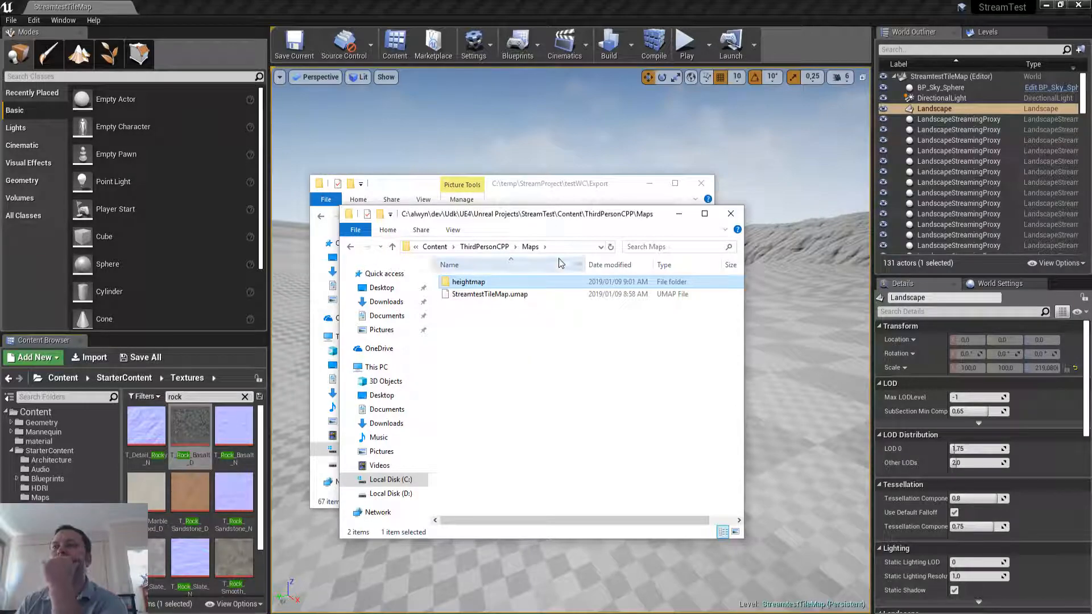
pyautogui.click(489, 247)
pyautogui.click(490, 247)
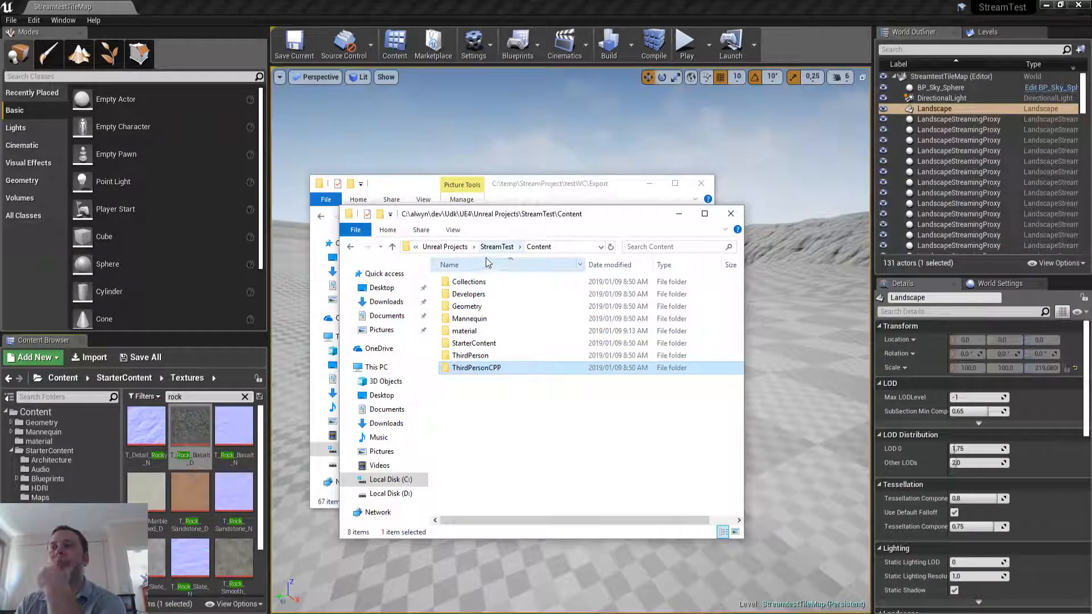
pyautogui.click(502, 247)
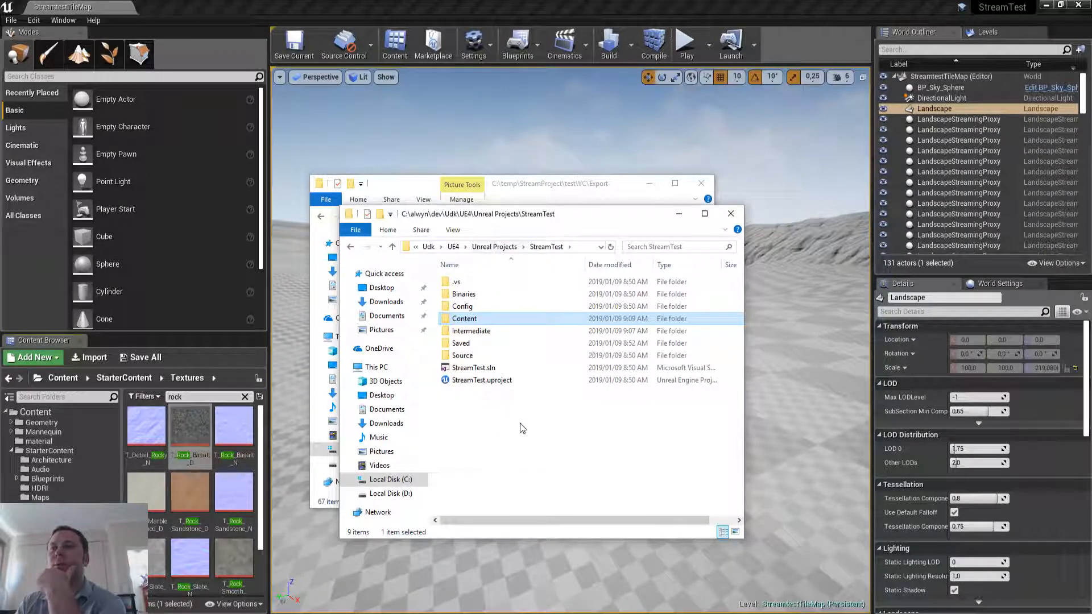
pyautogui.click(588, 11)
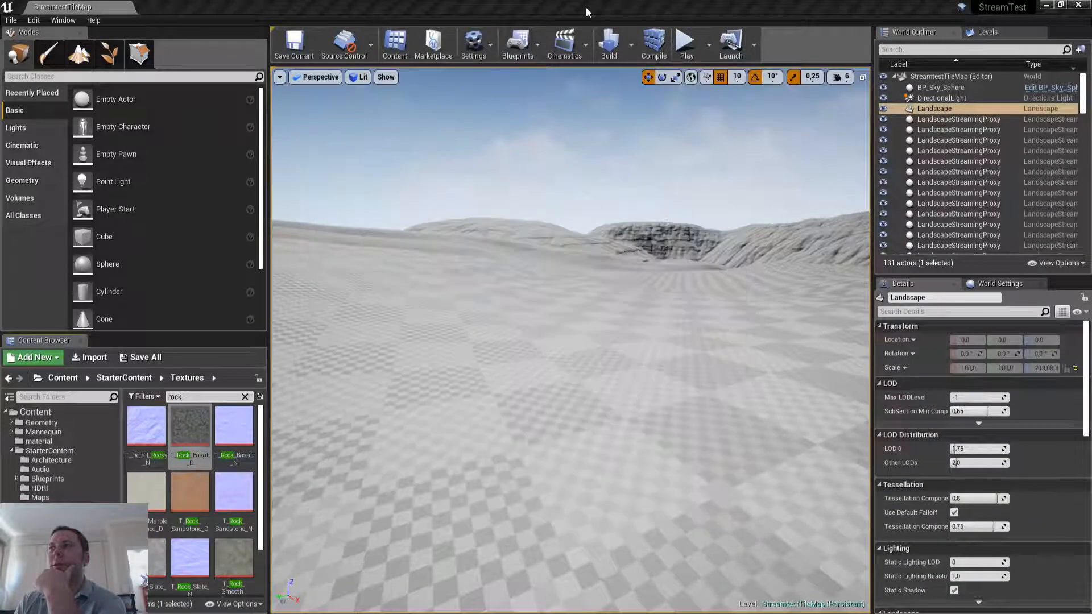
# Reselect the Landscape actor and review the streaming proxies that follow it in the level's actor list
pyautogui.click(936, 110)
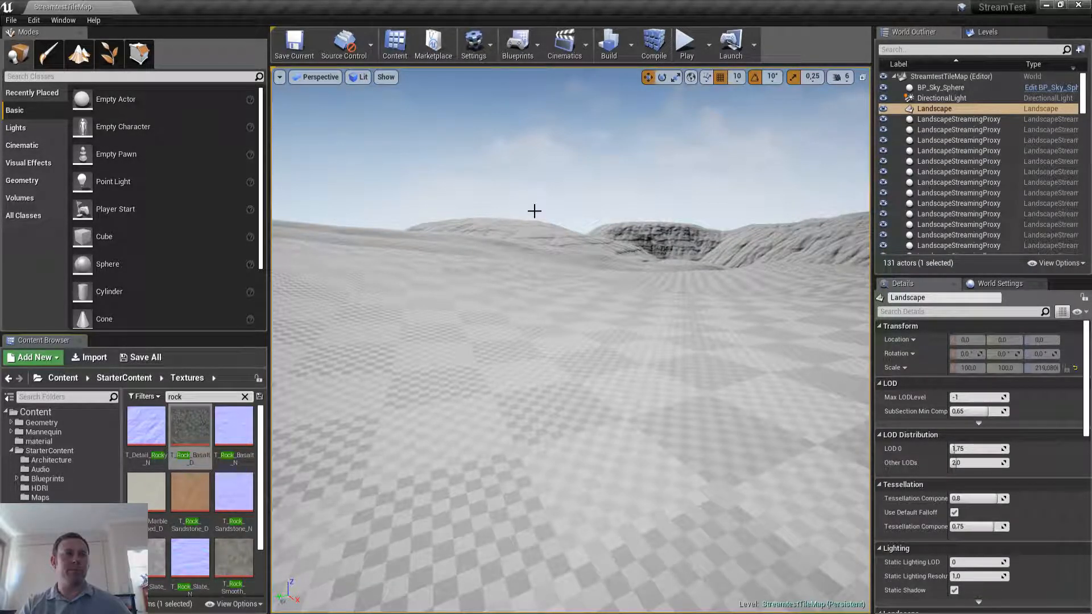
pyautogui.click(967, 109)
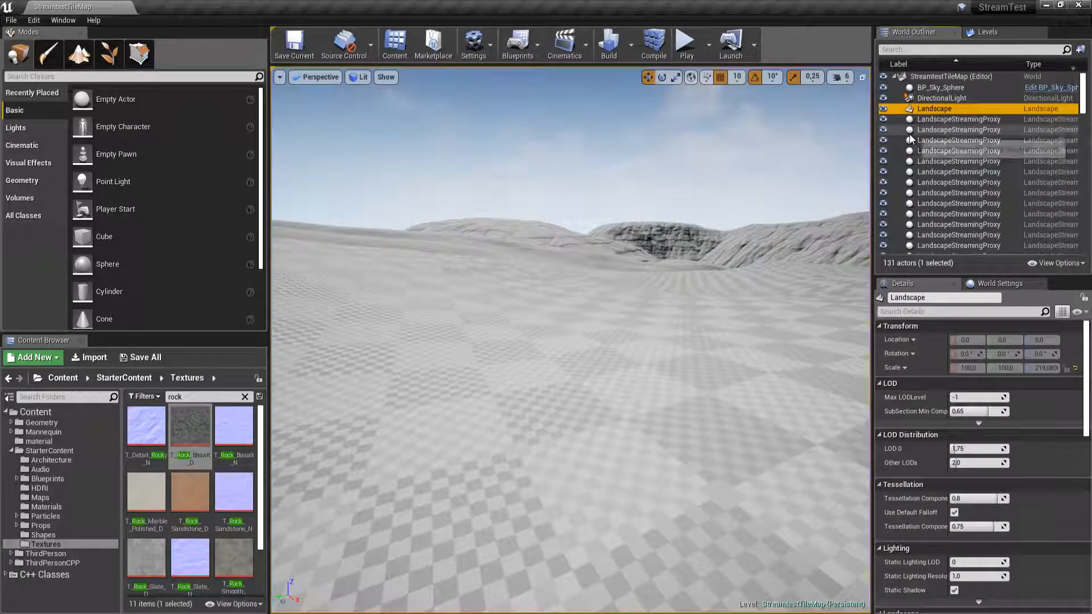
pyautogui.scroll(-3, 938, 197)
pyautogui.scroll(-10, 938, 195)
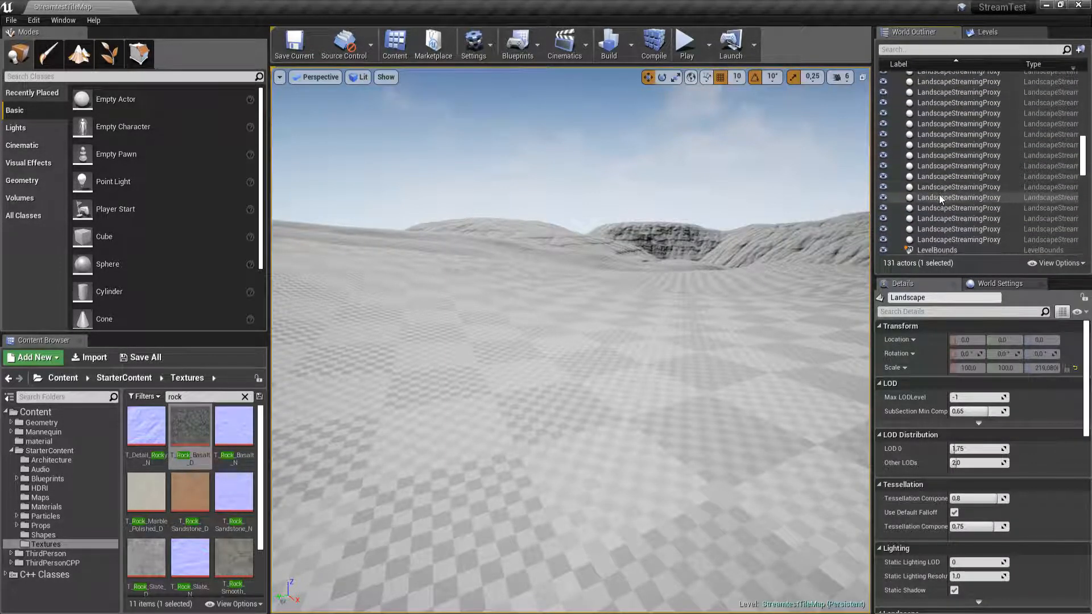
pyautogui.scroll(15, 936, 195)
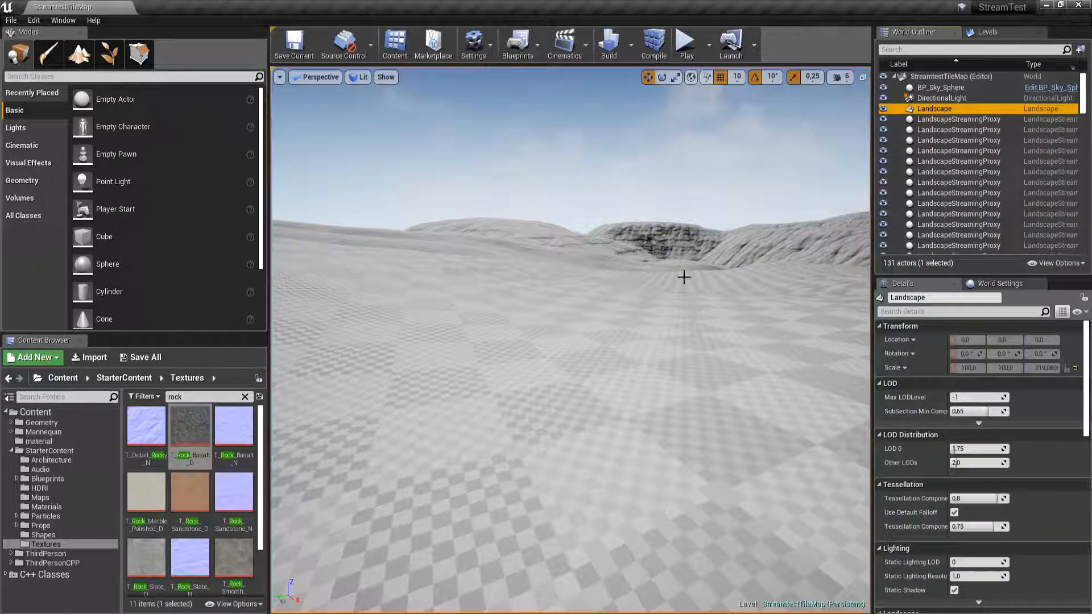
# Assign the LandscapeMaterial asset from the material folder as the Landscape actor's Landscape Material
pyautogui.click(68, 441)
pyautogui.click(245, 396)
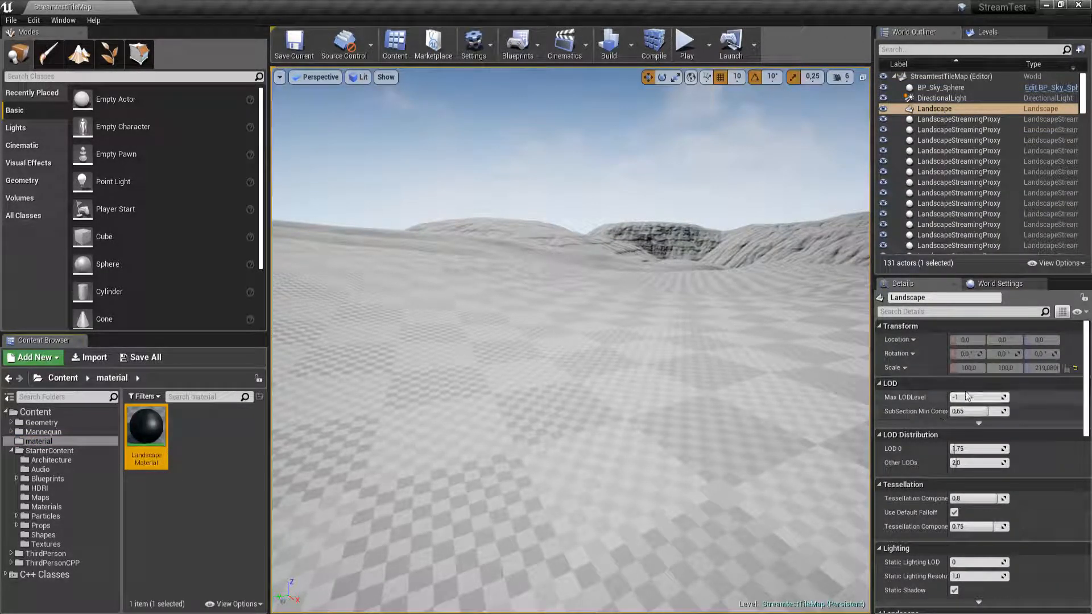
pyautogui.scroll(-5, 927, 441)
pyautogui.scroll(-2, 919, 444)
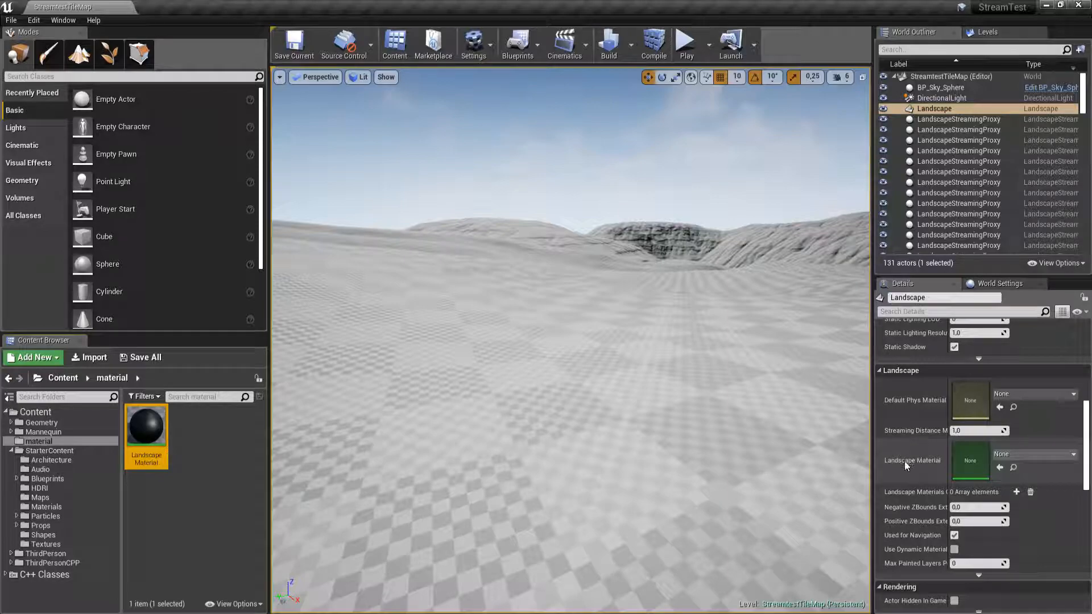
pyautogui.click(996, 466)
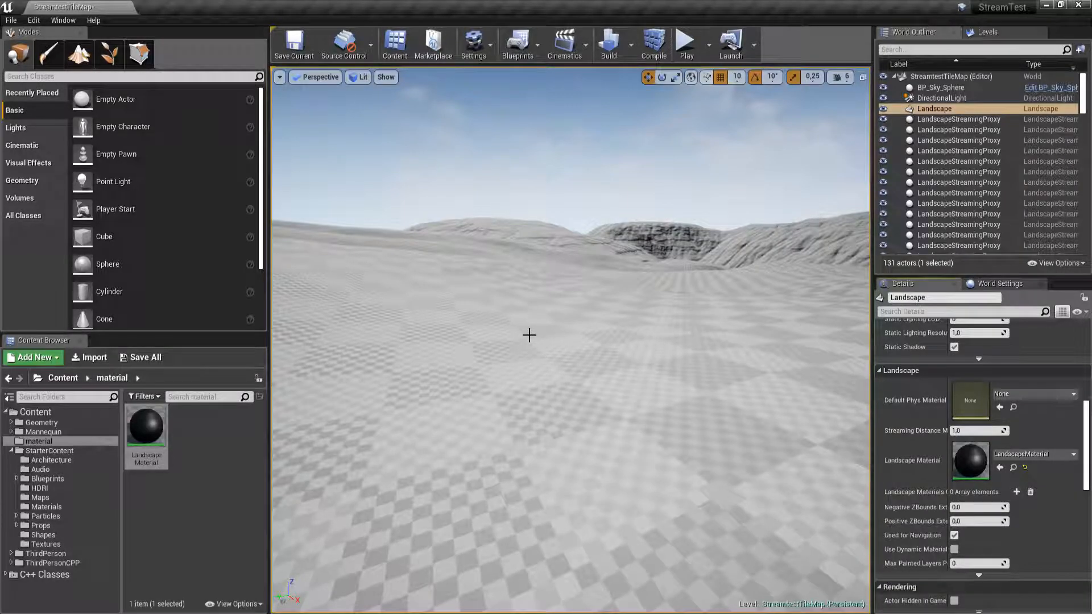
# Fly closer to the hills, switch to landscape painting, and reselect the Landscape actor
pyautogui.moveTo(547, 324); pyautogui.dragTo(530, 340, button='right')
pyautogui.press('w')
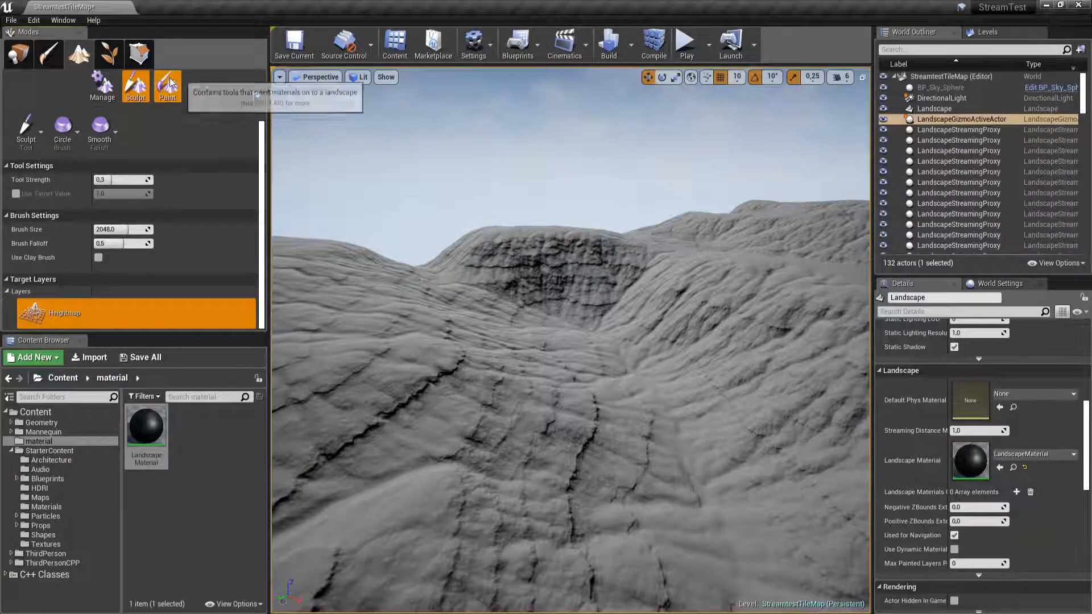
pyautogui.click(168, 85)
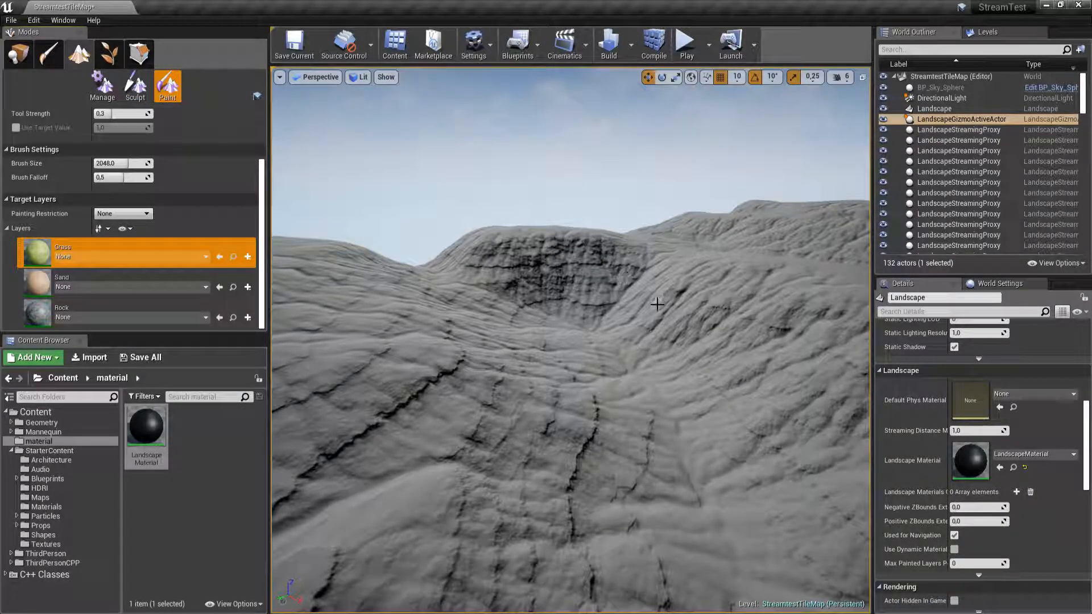
pyautogui.click(936, 109)
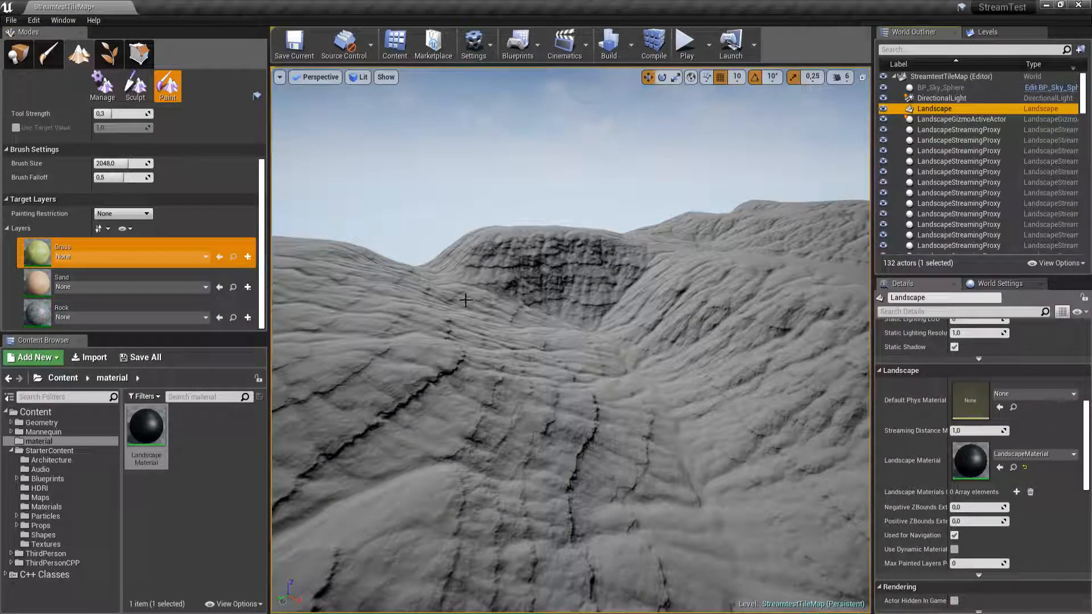
# Inspect the terrain in the unlit and wireframe view modes, and return the viewport to lit shading
pyautogui.moveTo(623, 229); pyautogui.dragTo(623, 232, button='right')
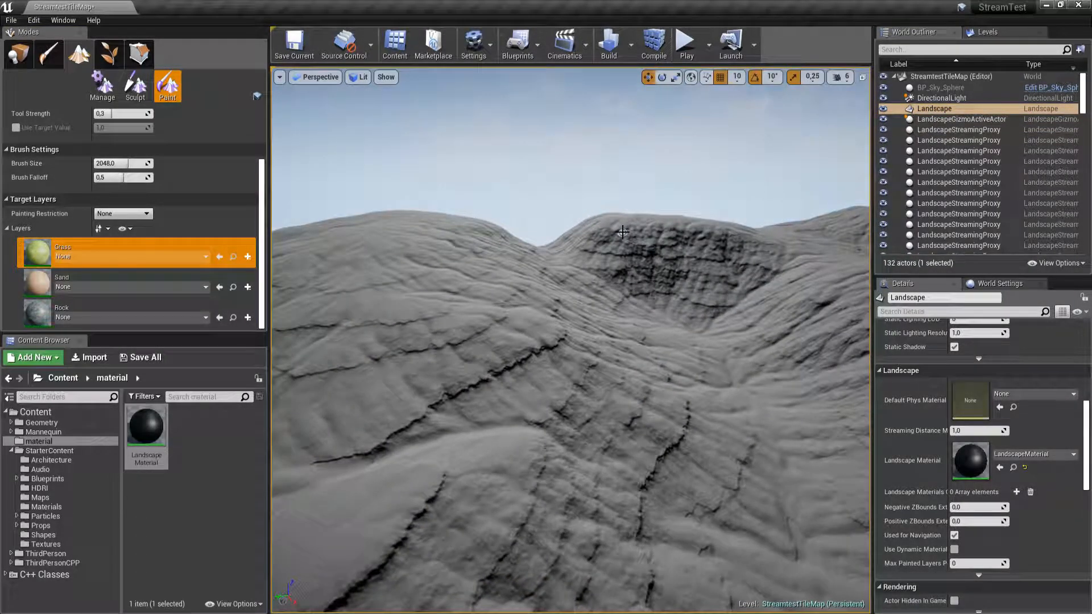
pyautogui.hotkey('alt', '3')
pyautogui.hotkey('alt', '2')
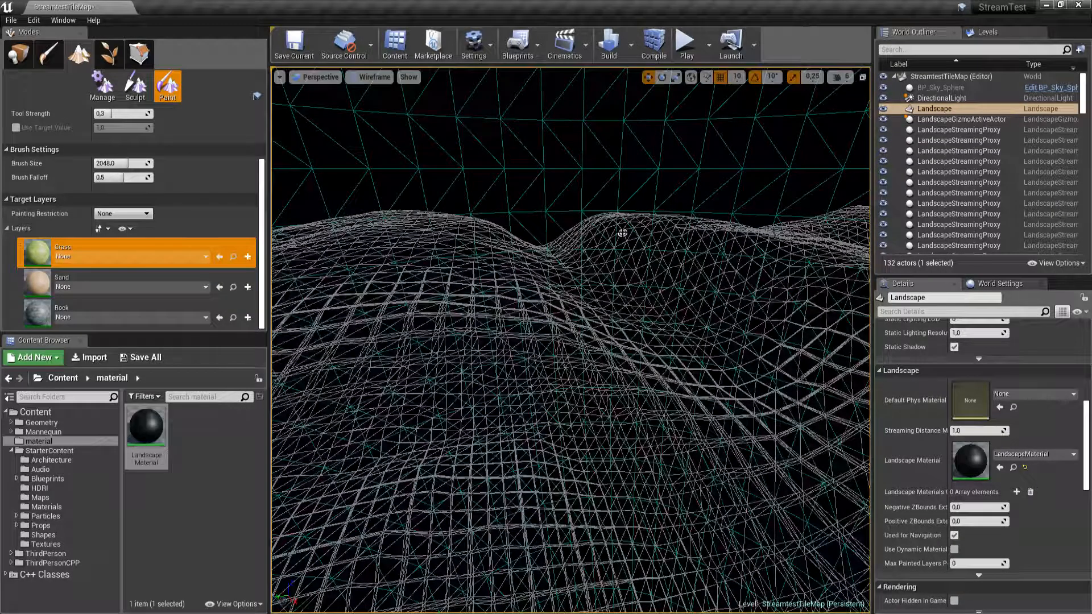
pyautogui.hotkey('alt', '3')
pyautogui.hotkey('alt', '4')
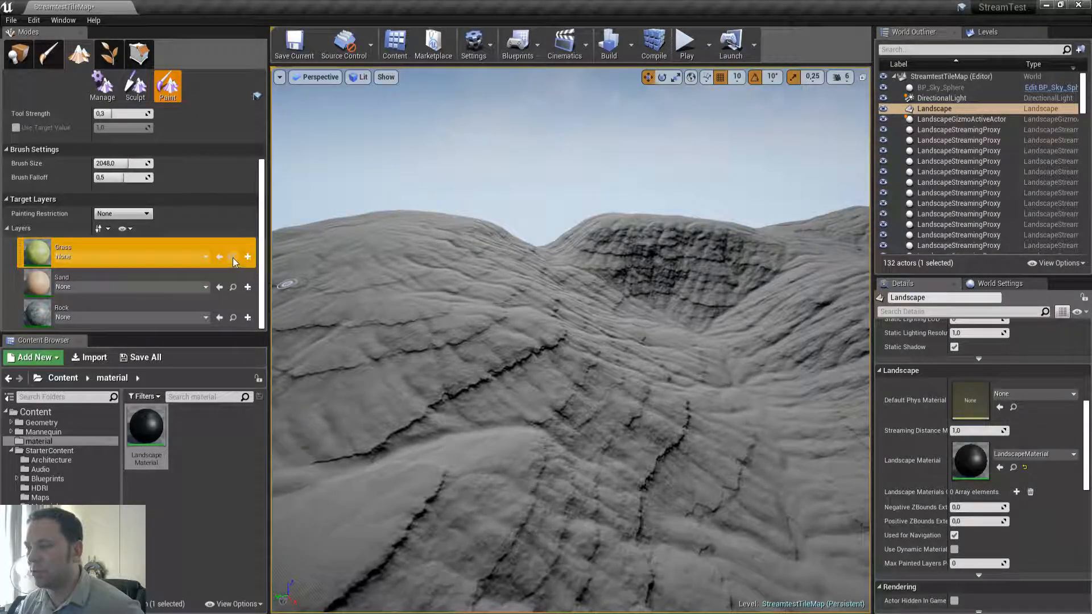
# Create a non weight-blended layer info object named Grass_LayerInfo for the Grass layer in the material folder
pyautogui.click(169, 257)
pyautogui.click(152, 251)
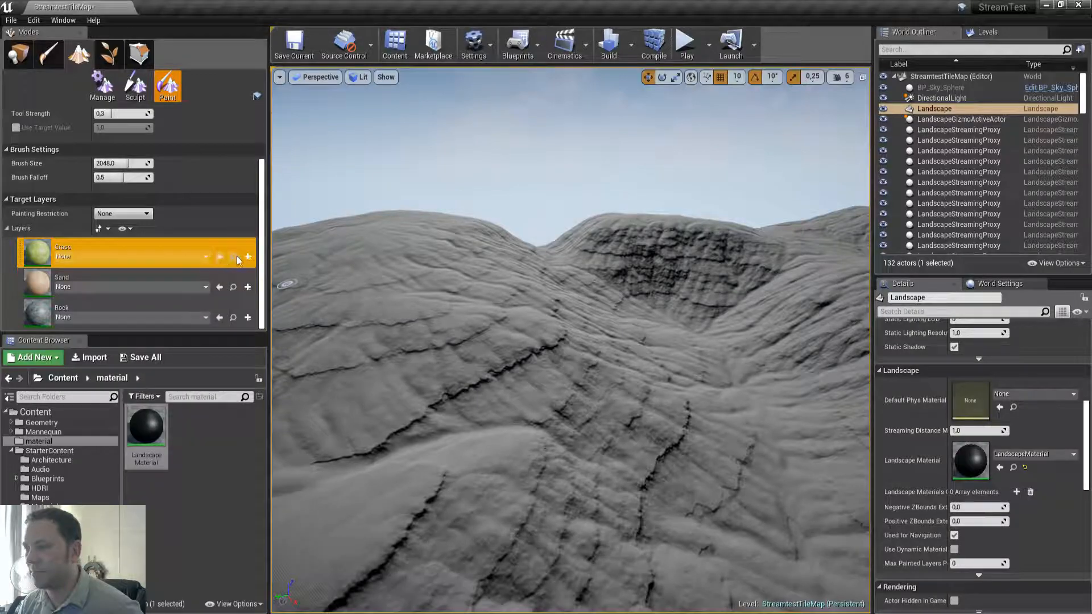
pyautogui.click(247, 256)
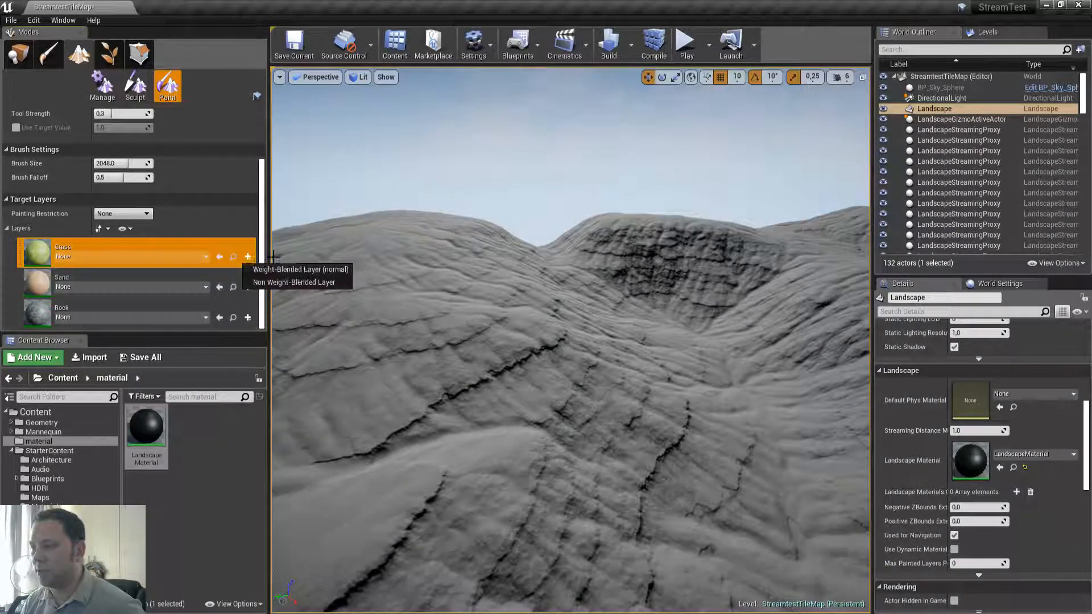
pyautogui.click(292, 282)
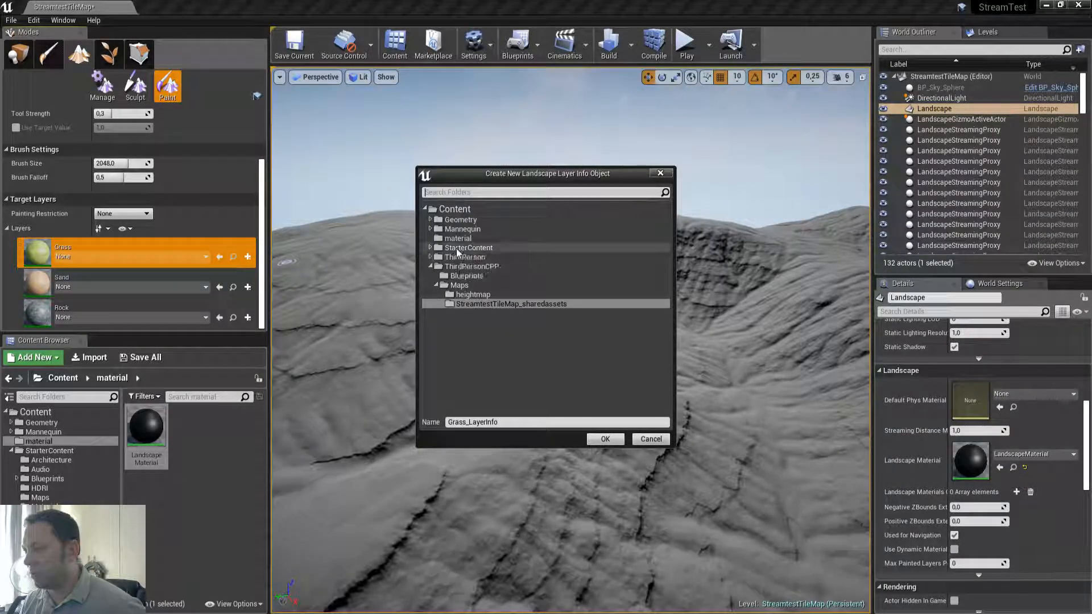
pyautogui.click(500, 239)
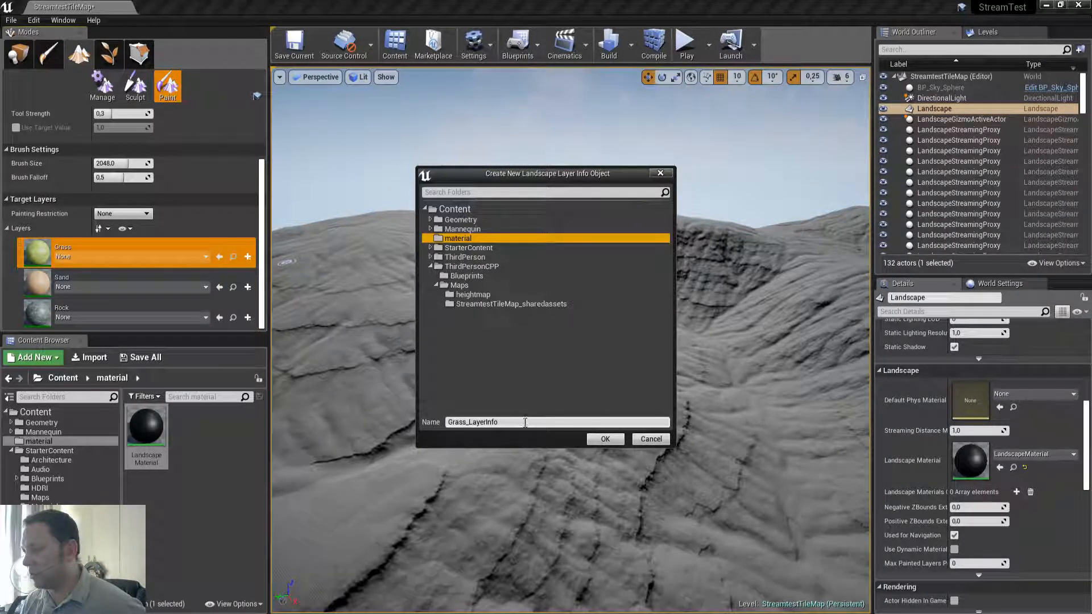
pyautogui.click(605, 439)
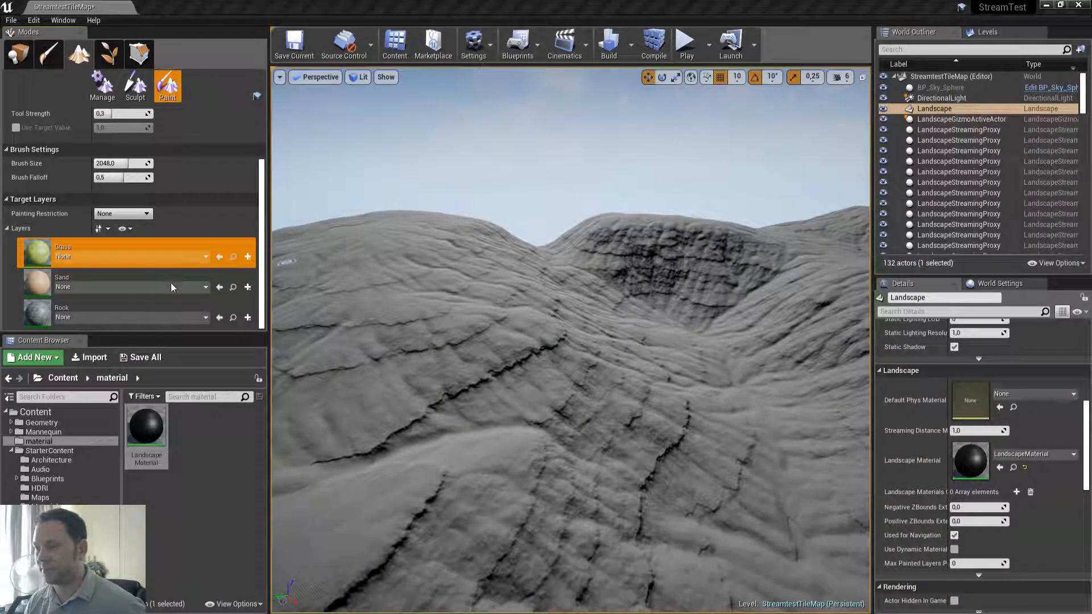